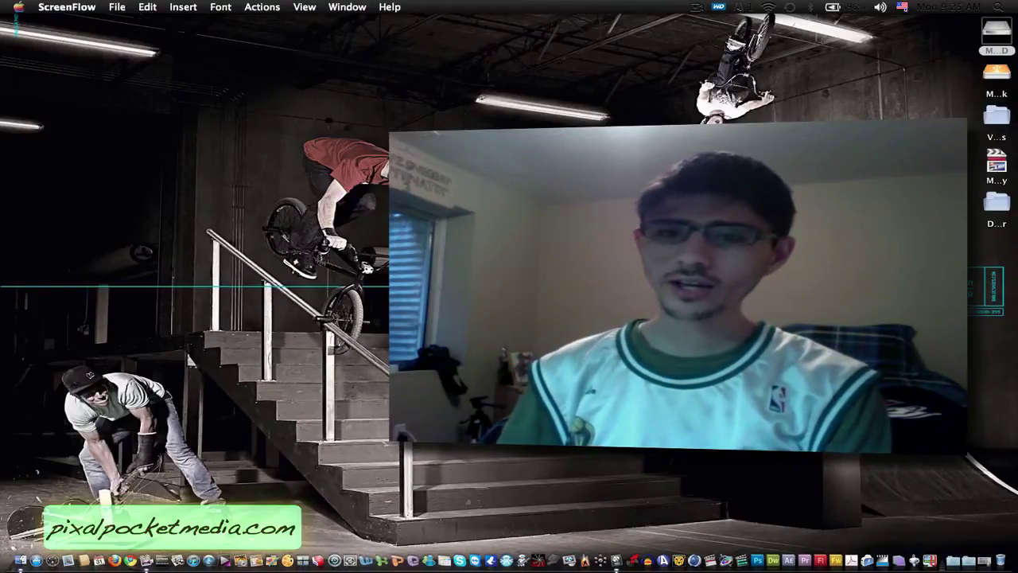
# Bring up the Logic Pro project "Britney Spear-Hold it Against Me- Parody- Remix" and look through its track list
pyautogui.click(970, 558)
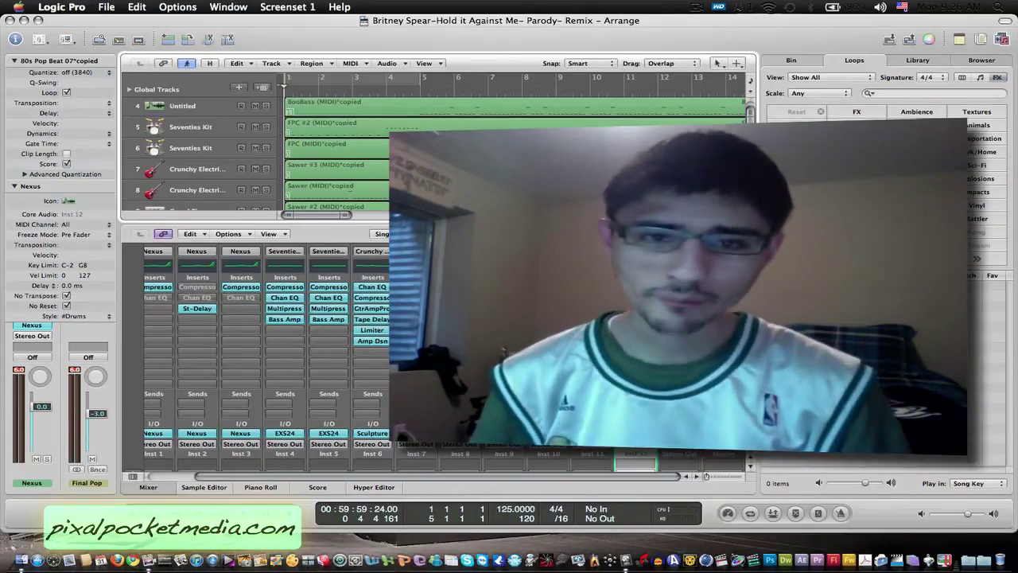
pyautogui.scroll(-5, 400, 108)
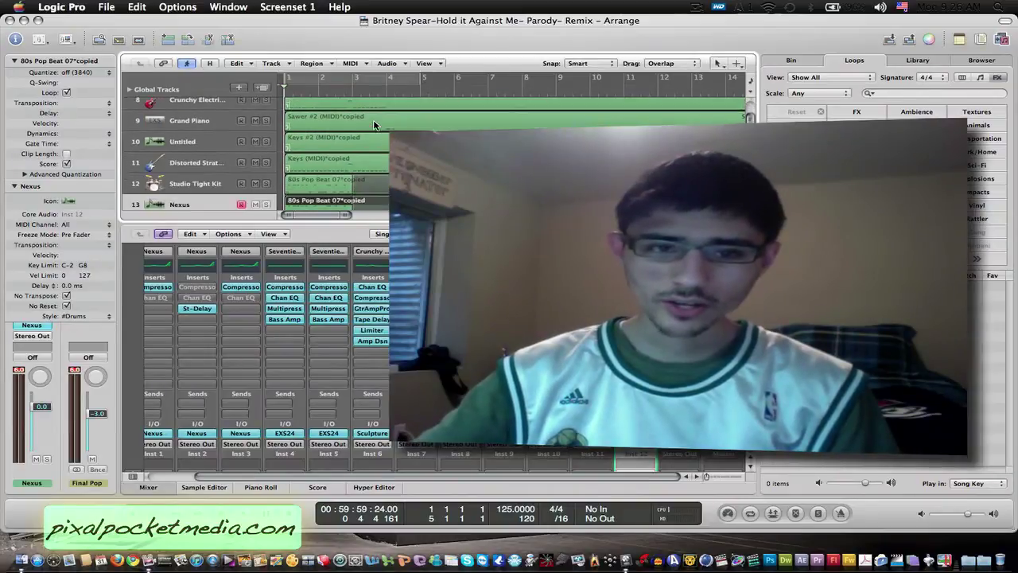
pyautogui.scroll(6, 374, 125)
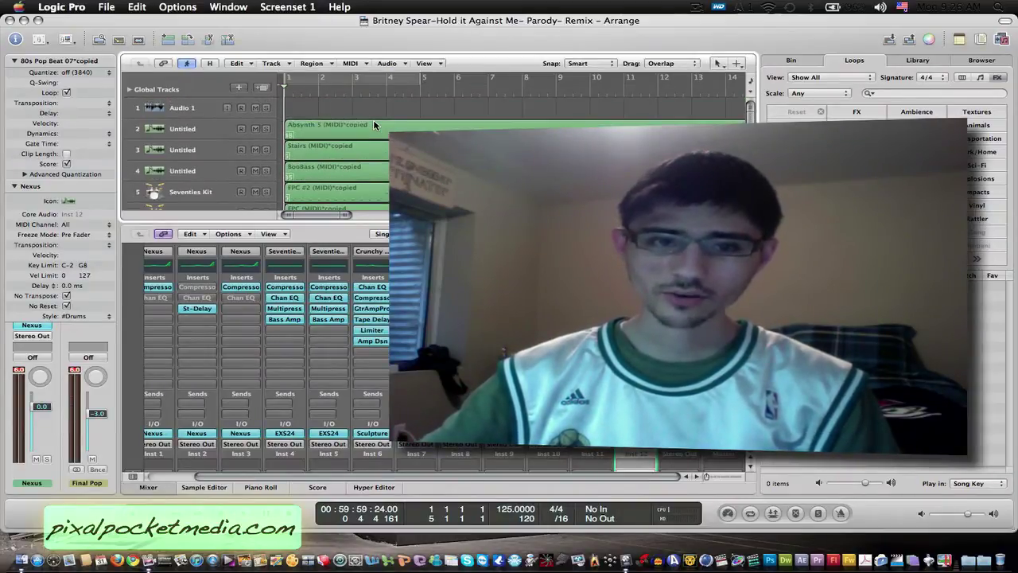
pyautogui.scroll(-5, 374, 125)
pyautogui.scroll(5, 373, 125)
# Play the song from the start and follow the playhead along the arrangement
pyautogui.press('space')
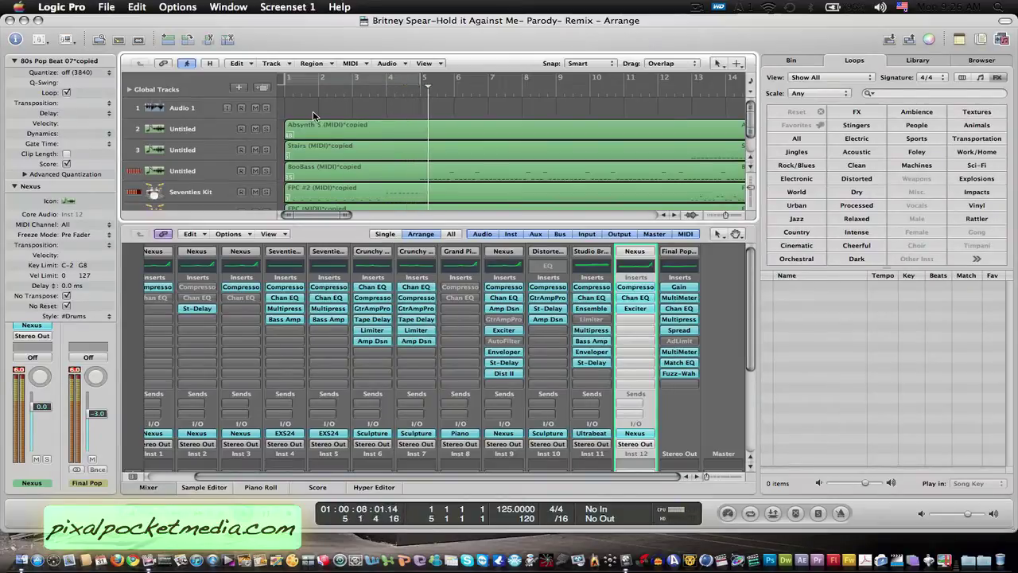
pyautogui.moveTo(316, 216); pyautogui.dragTo(321, 204)
pyautogui.scroll(-2, 354, 184)
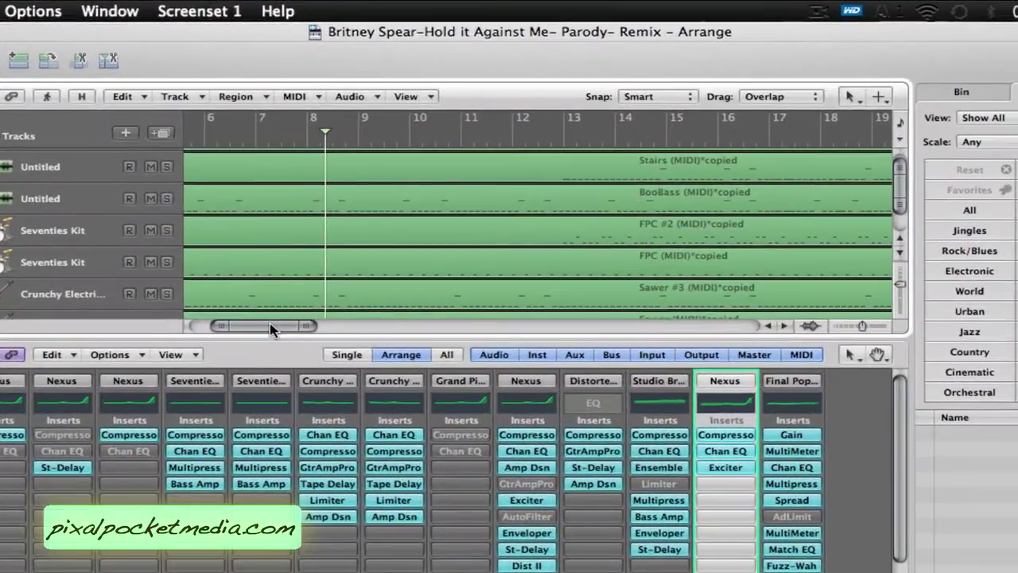
pyautogui.click(335, 216)
pyautogui.moveTo(271, 331); pyautogui.dragTo(284, 334)
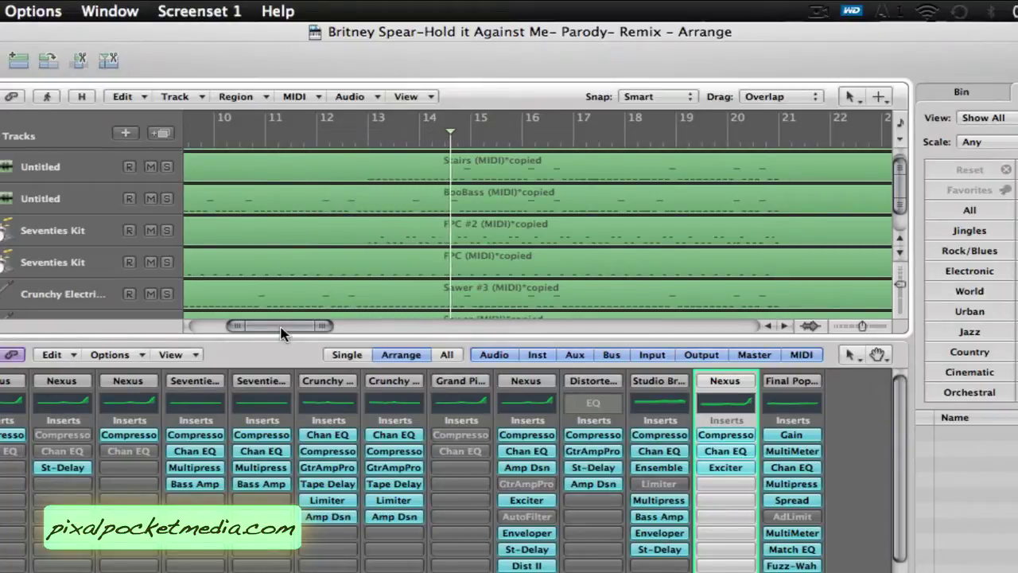
pyautogui.scroll(2, 294, 296)
pyautogui.click(273, 325)
pyautogui.moveTo(273, 325); pyautogui.dragTo(294, 328)
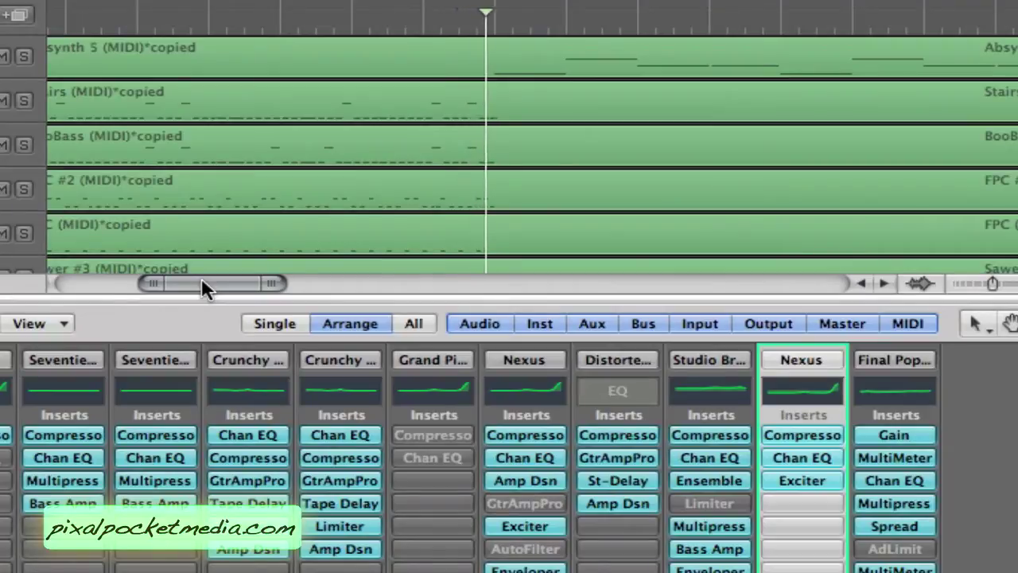
pyautogui.click(205, 280)
pyautogui.moveTo(204, 280); pyautogui.dragTo(220, 283)
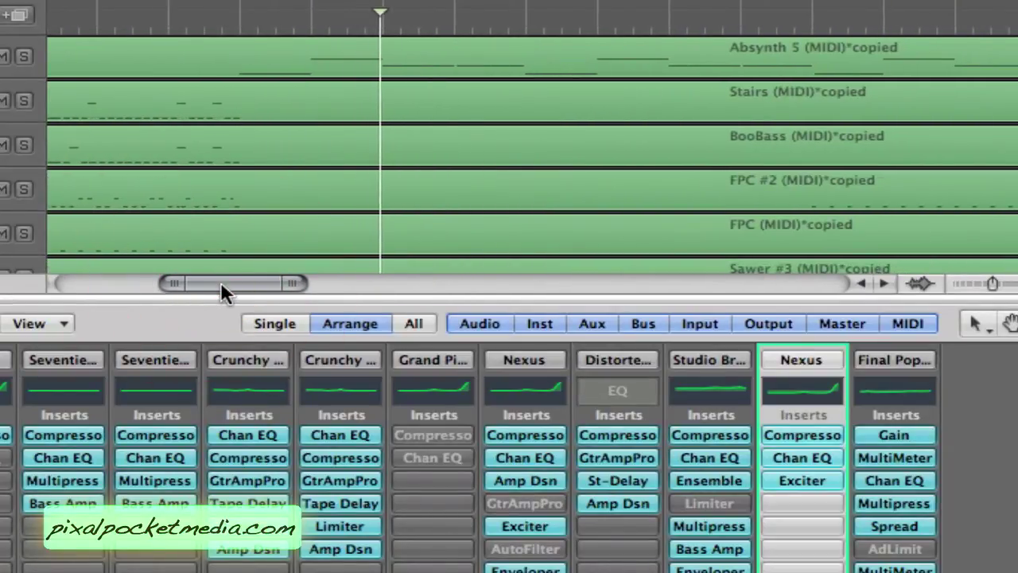
pyautogui.moveTo(229, 284); pyautogui.dragTo(257, 285)
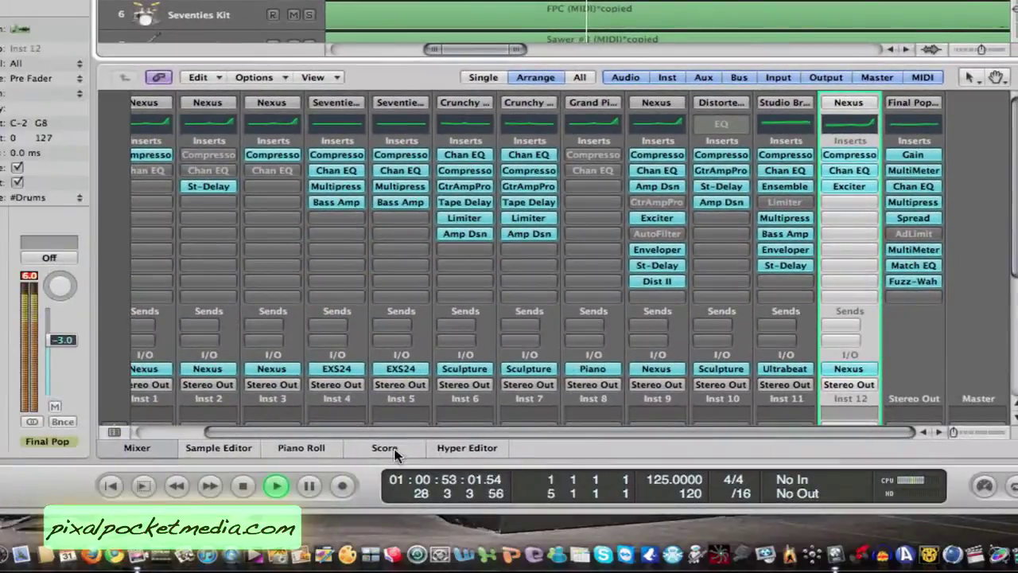
# Show the Piano Roll and inspect the notes of the Absynth 5 and Keys regions during playback
pyautogui.click(311, 450)
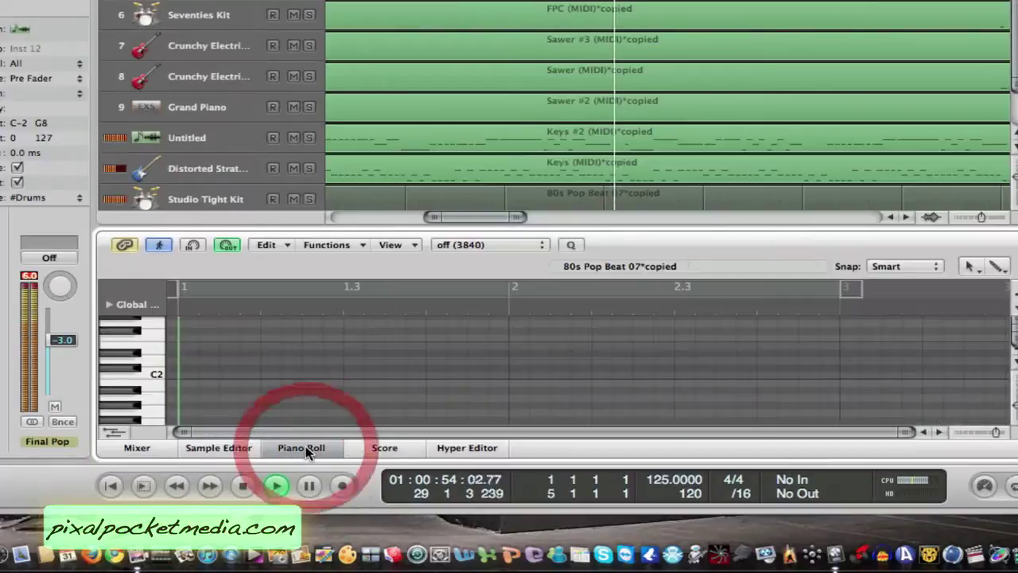
pyautogui.click(365, 437)
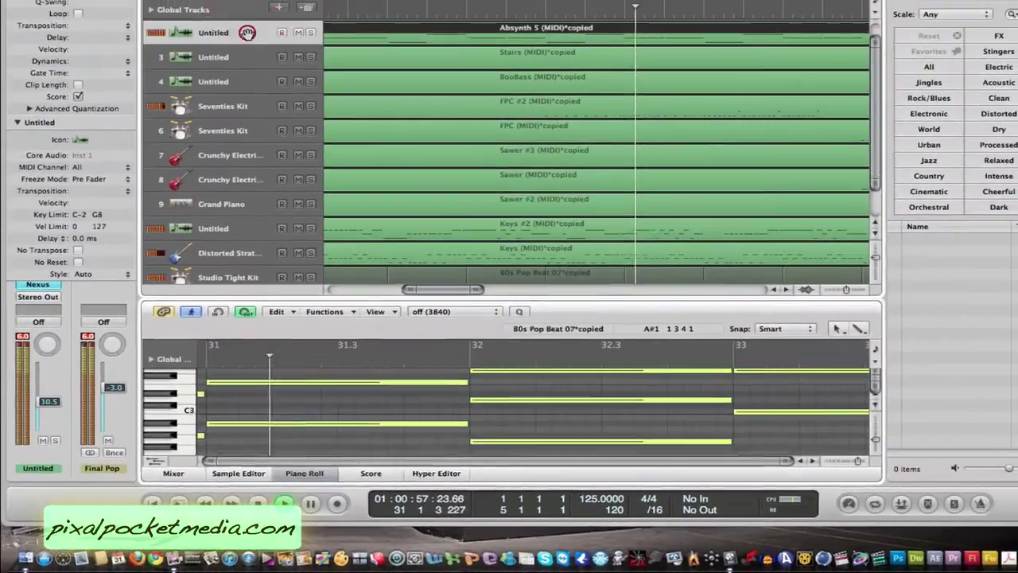
pyautogui.click(247, 33)
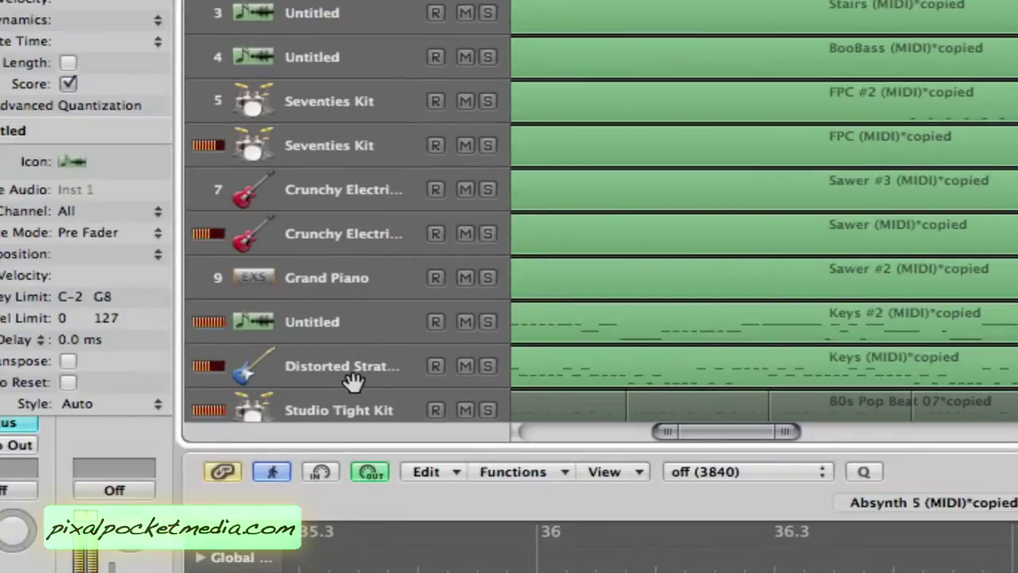
pyautogui.click(0, 10)
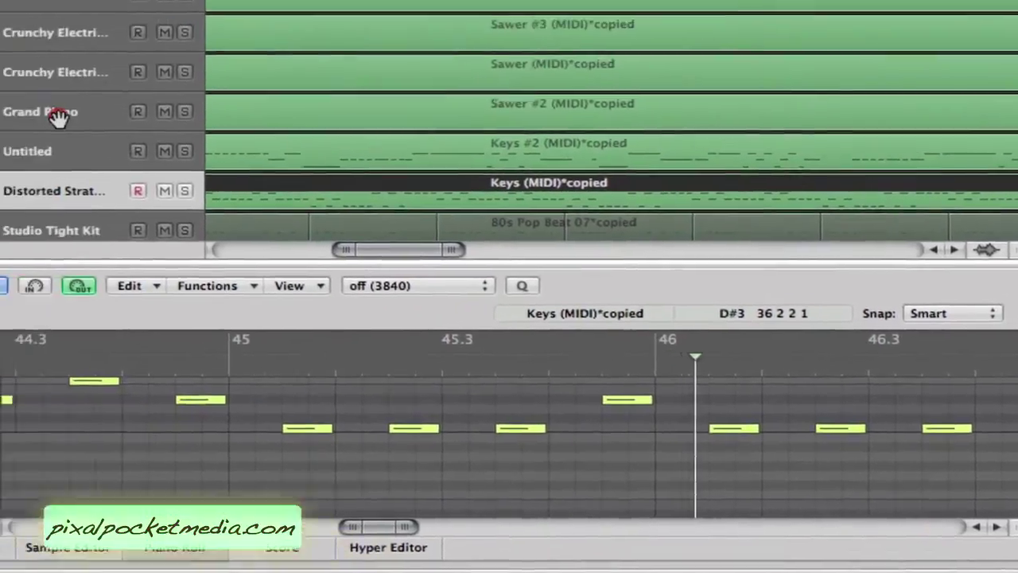
# Inspect the notes of the Sawer and Sawer #3 regions in the Piano Roll, ending back at bar 1
pyautogui.click(60, 110)
pyautogui.click(228, 141)
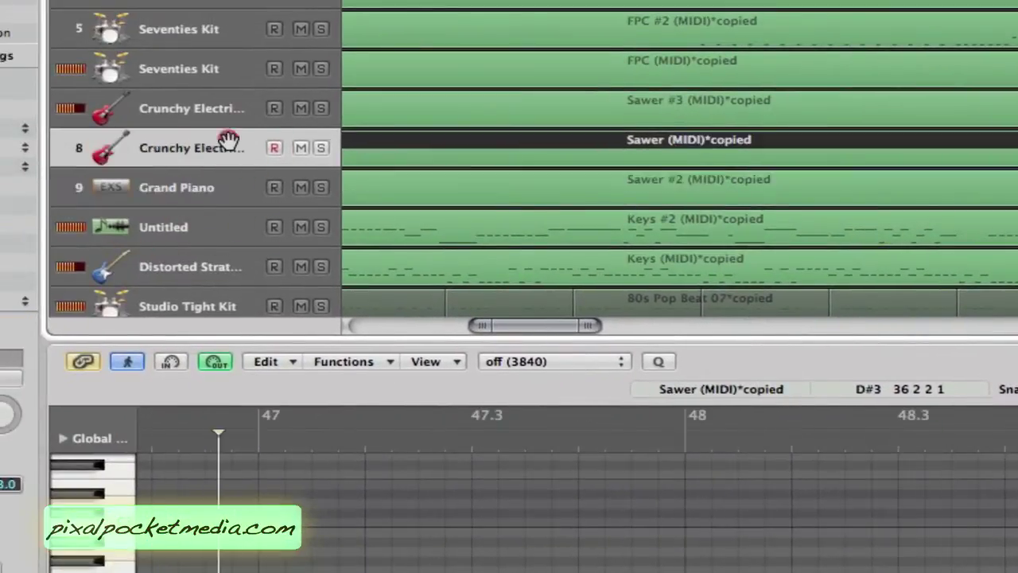
pyautogui.click(227, 105)
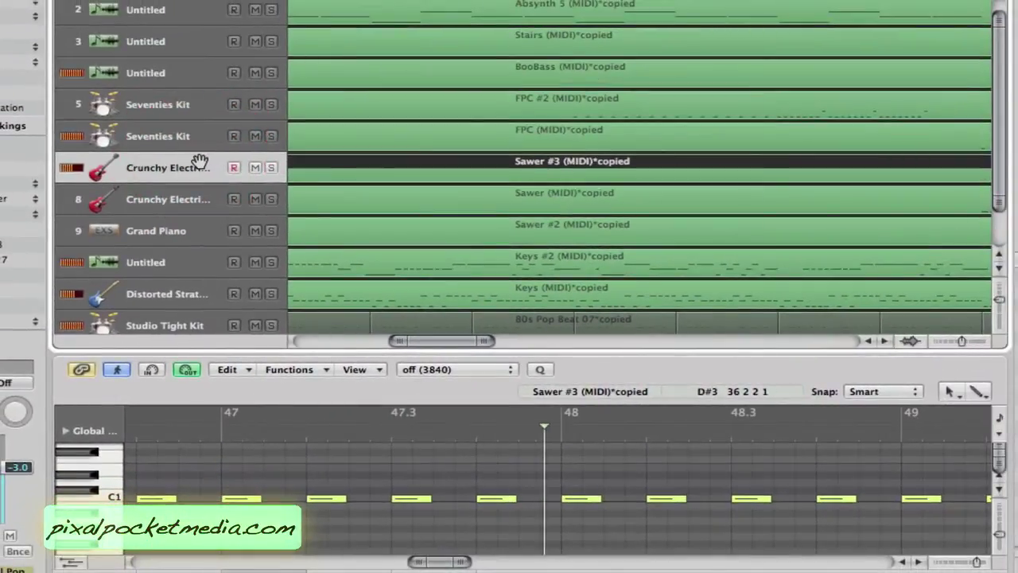
pyautogui.moveTo(432, 566); pyautogui.dragTo(465, 563)
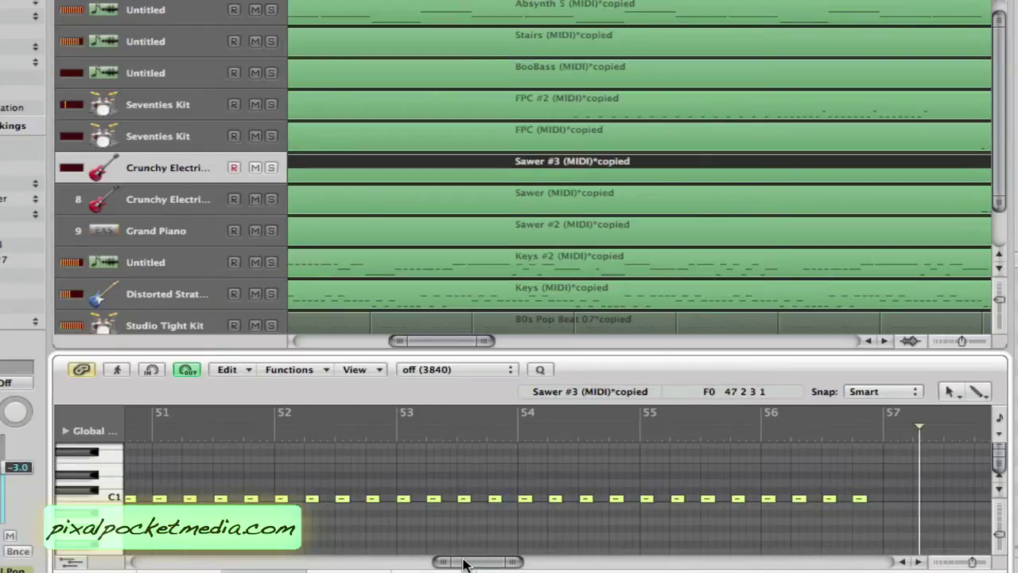
pyautogui.moveTo(496, 566); pyautogui.dragTo(198, 563)
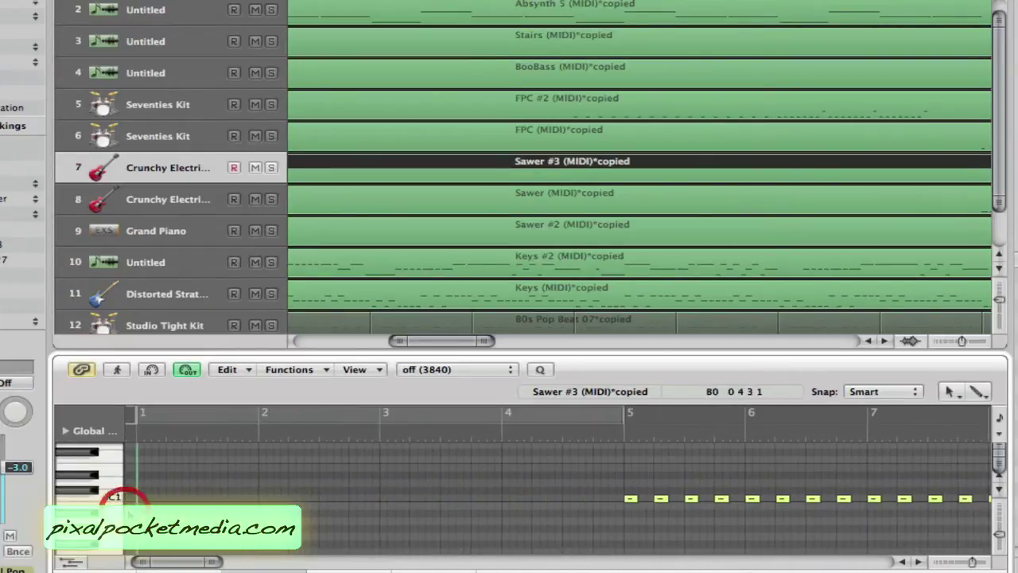
# Return the arrangement to its beginning and set the playhead to bar 1
pyautogui.moveTo(443, 347); pyautogui.dragTo(306, 328)
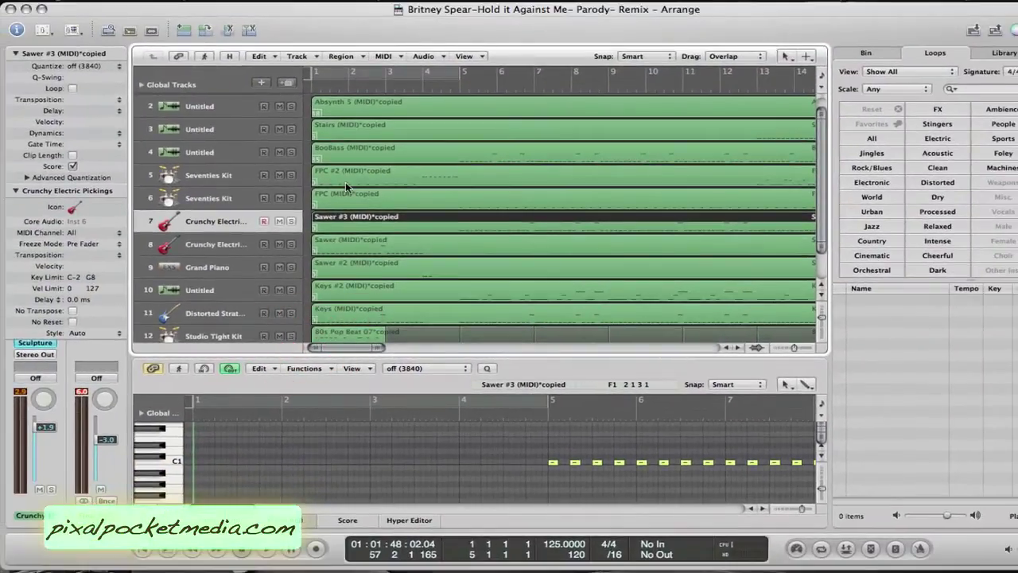
pyautogui.click(315, 89)
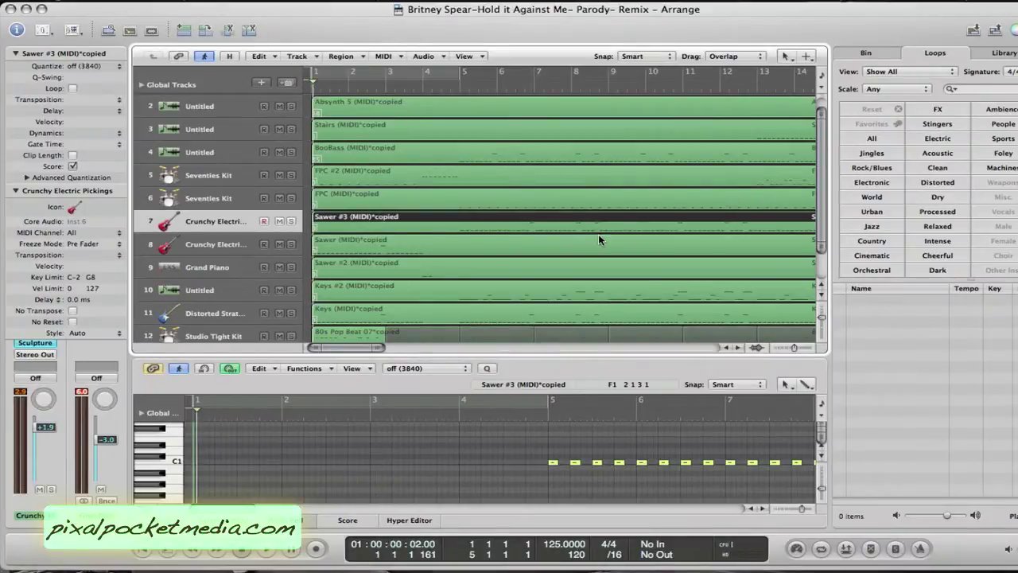
pyautogui.scroll(-3, 232, 256)
pyautogui.scroll(4, 232, 256)
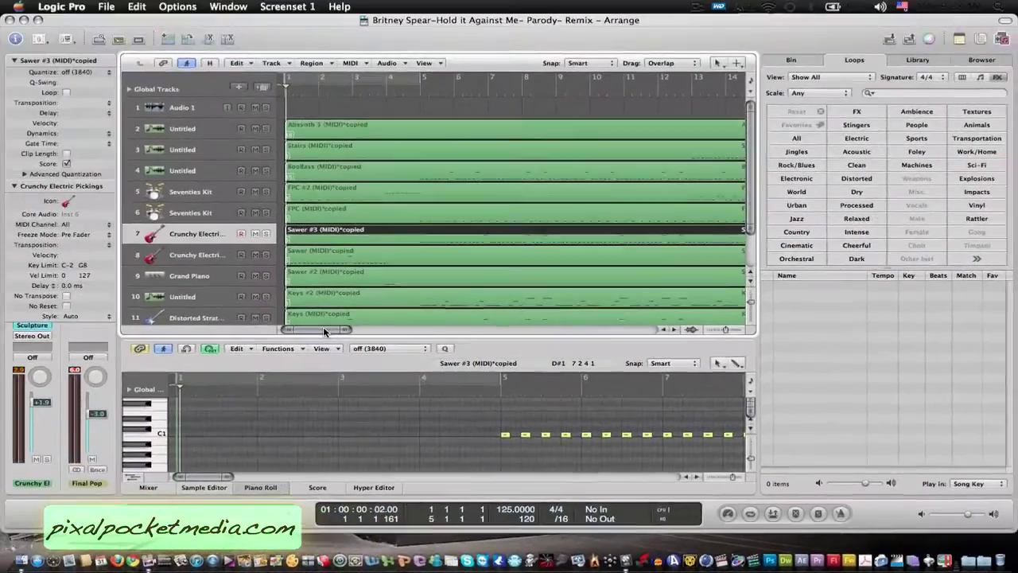
pyautogui.moveTo(324, 332); pyautogui.dragTo(288, 328)
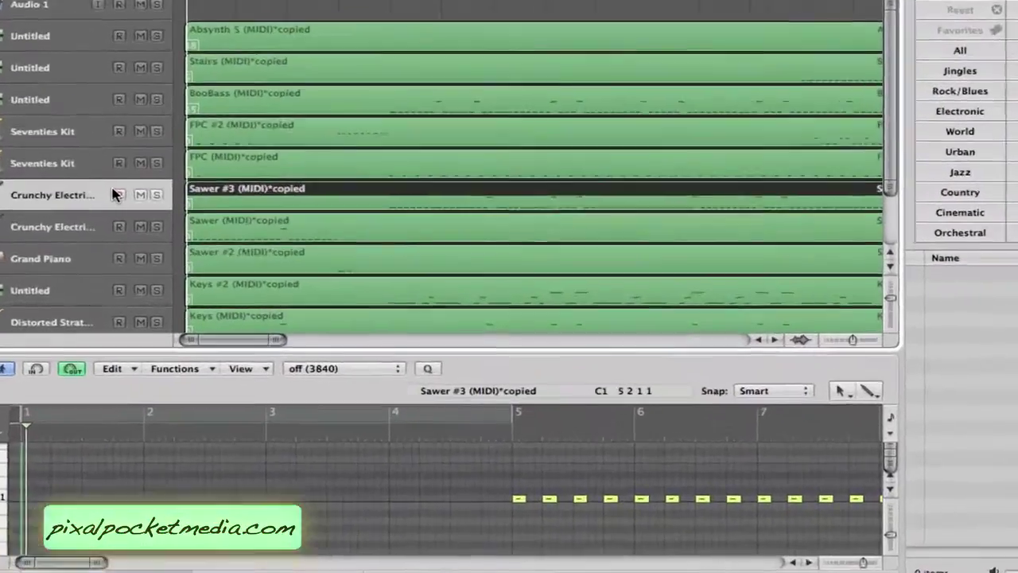
pyautogui.click(118, 194)
pyautogui.scroll(-1, 114, 195)
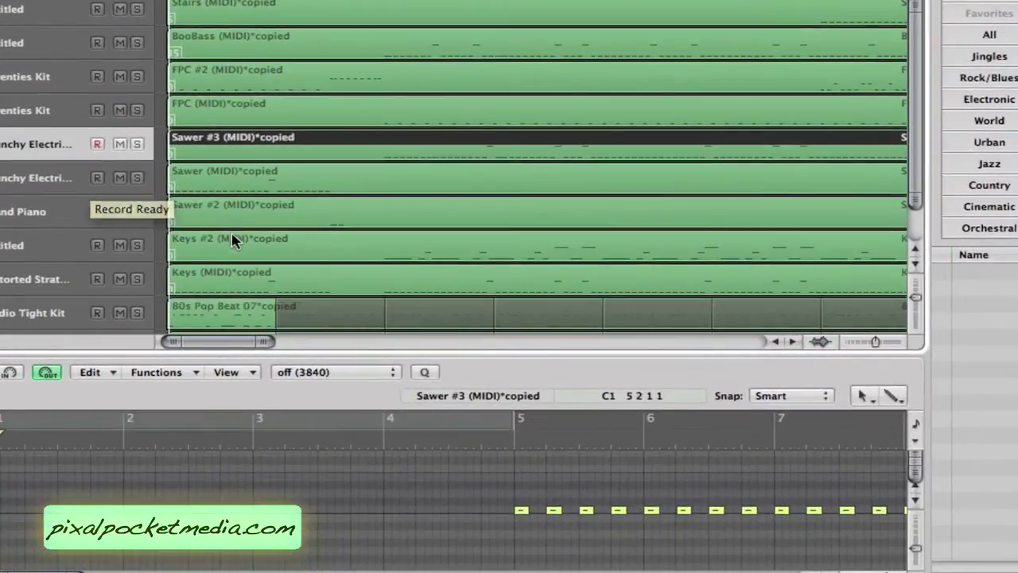
pyautogui.scroll(1, 87, 224)
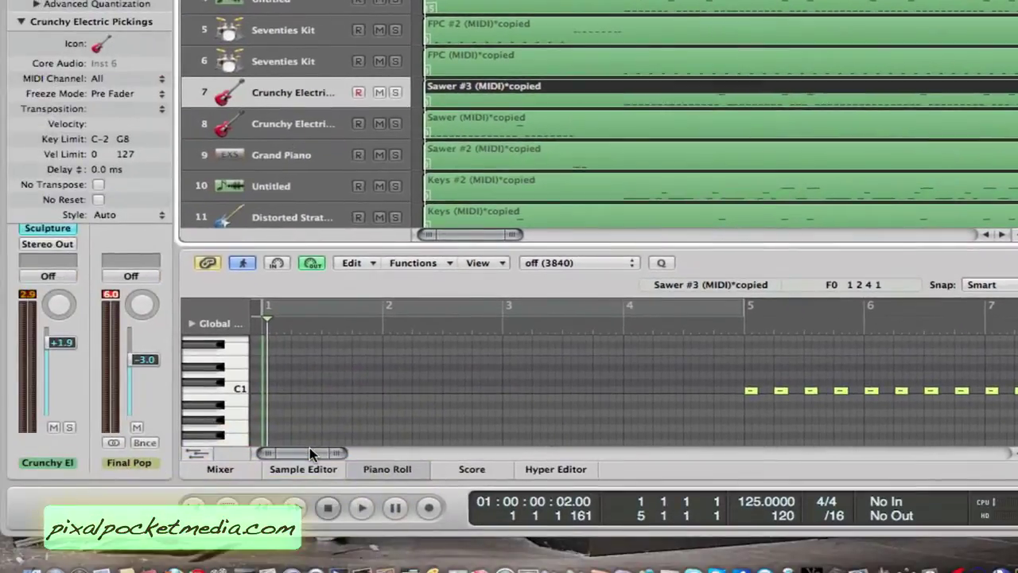
pyautogui.moveTo(145, 525); pyautogui.dragTo(194, 531)
pyautogui.moveTo(357, 455)
pyautogui.mouseDown()
pyautogui.moveTo(384, 450)
pyautogui.moveTo(291, 450)
pyautogui.mouseUp()
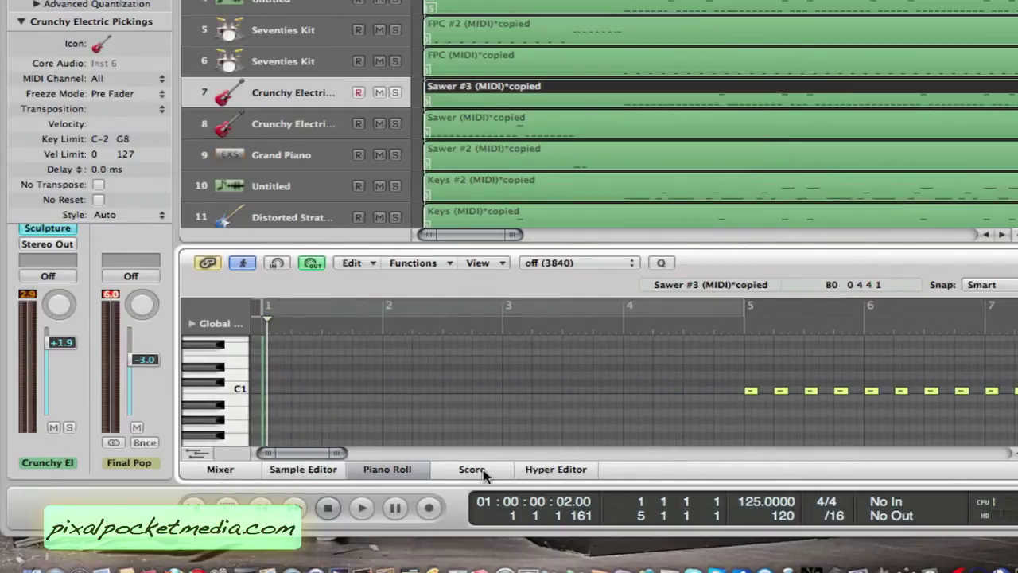
# Show the Mixer below the arrangement and enlarge the track area above it
pyautogui.click(231, 469)
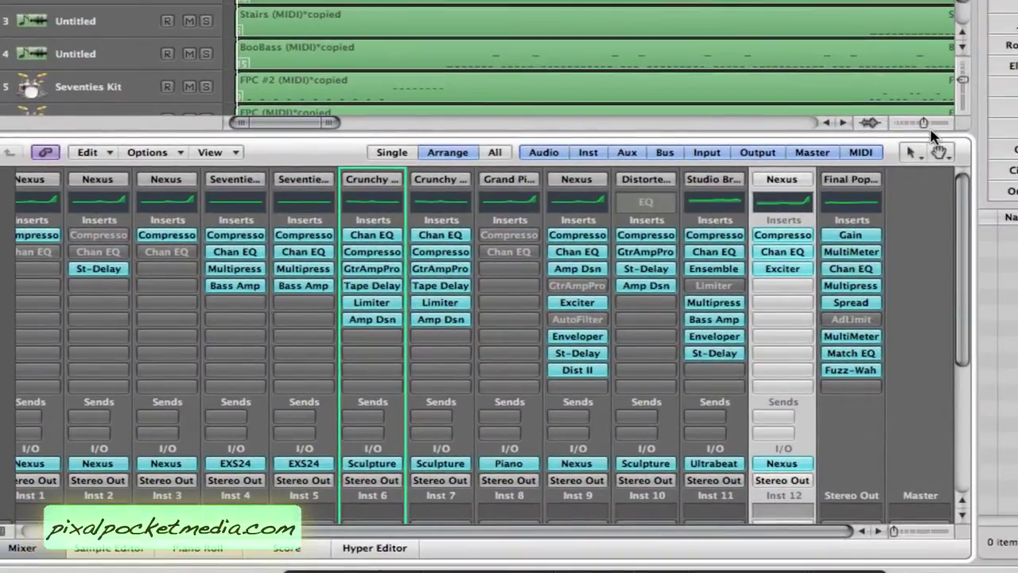
pyautogui.moveTo(1011, 103); pyautogui.dragTo(974, 214)
pyautogui.moveTo(891, 247); pyautogui.dragTo(875, 288)
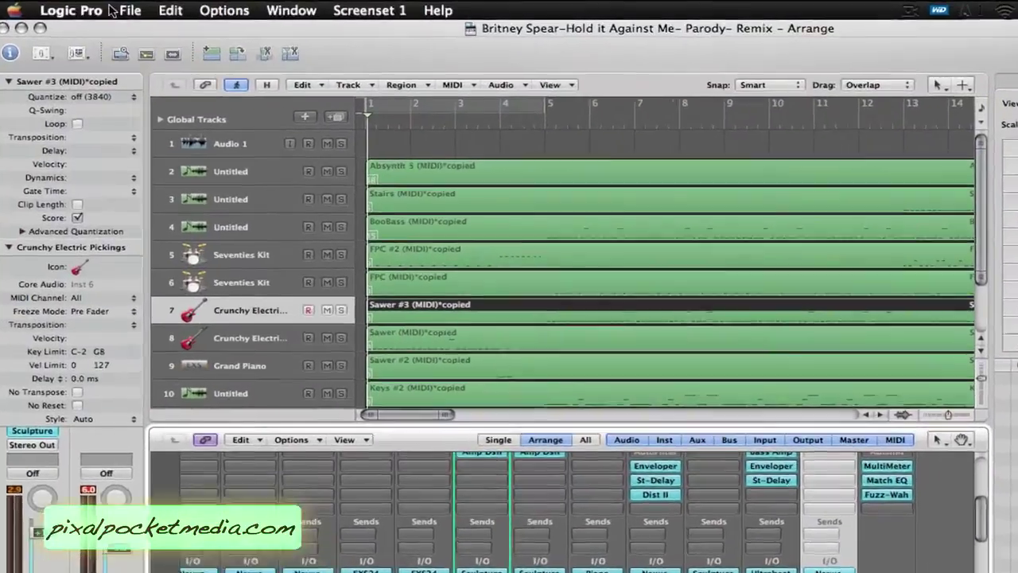
# Start a new project without closing the current one, look over the Explore templates, and dismiss the template chooser
pyautogui.click(128, 9)
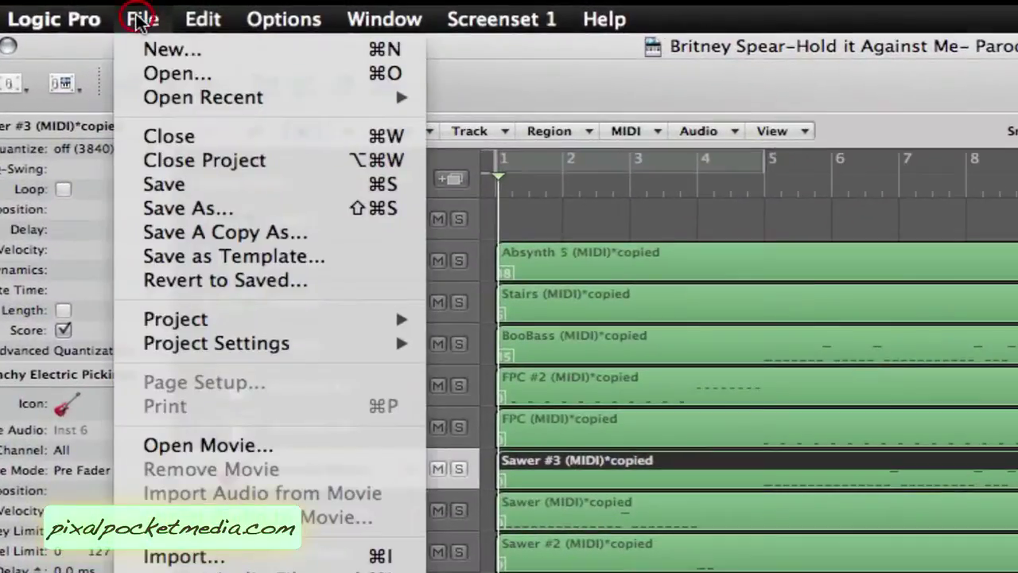
pyautogui.click(167, 49)
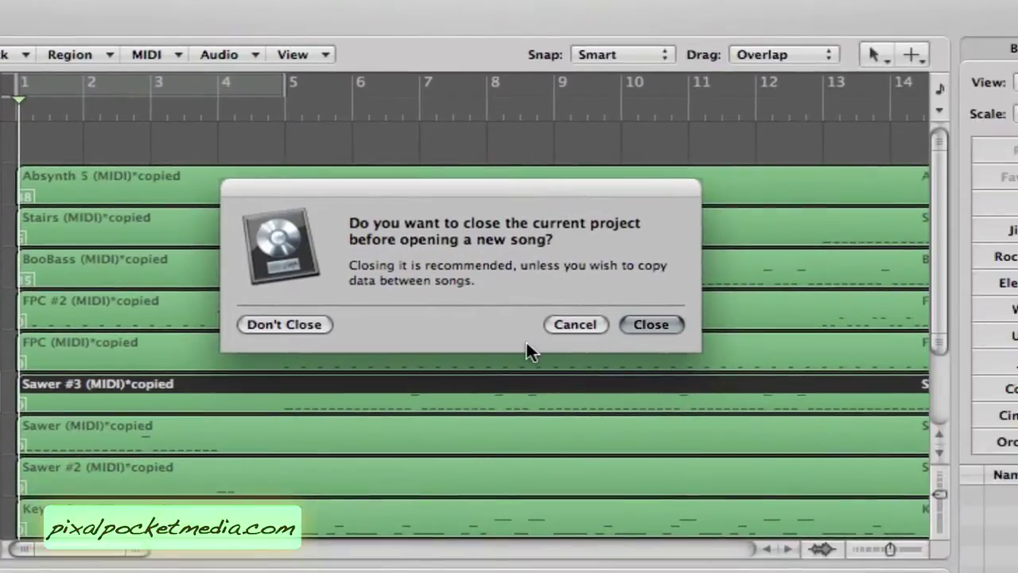
pyautogui.click(290, 324)
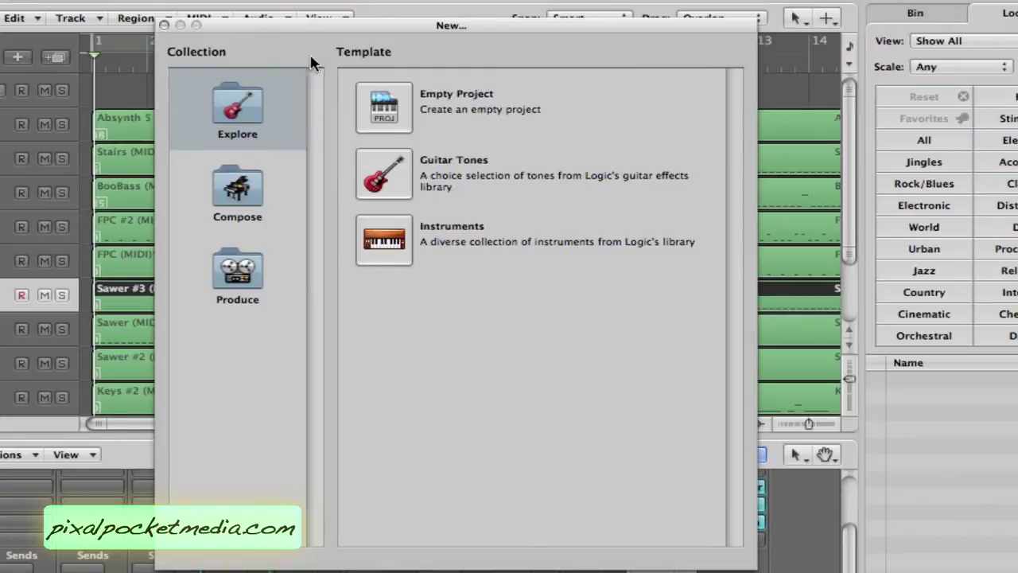
pyautogui.click(164, 25)
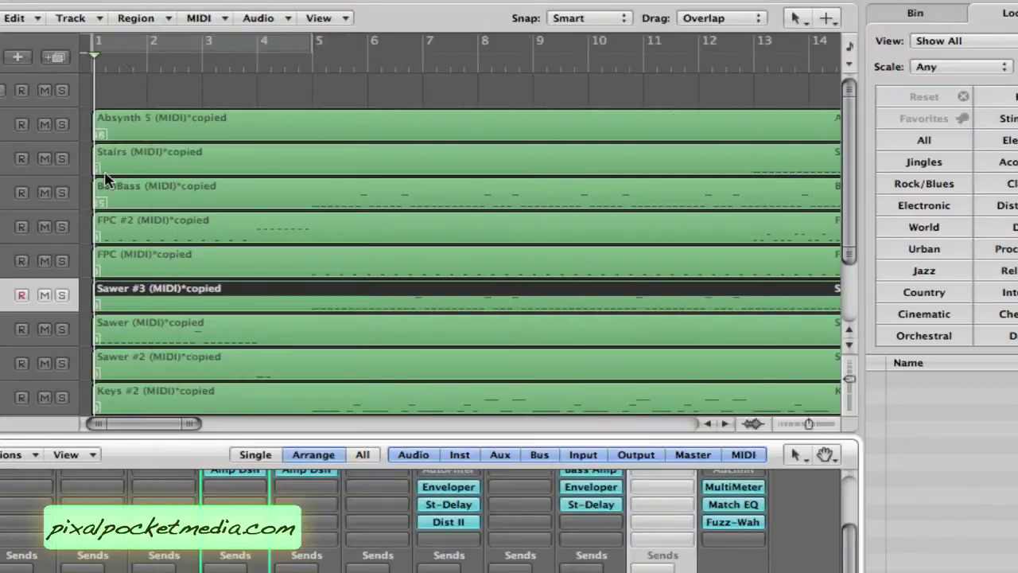
# Examine the Sawer #3 notes in the Piano Roll again and minimize the project window
pyautogui.click(132, 422)
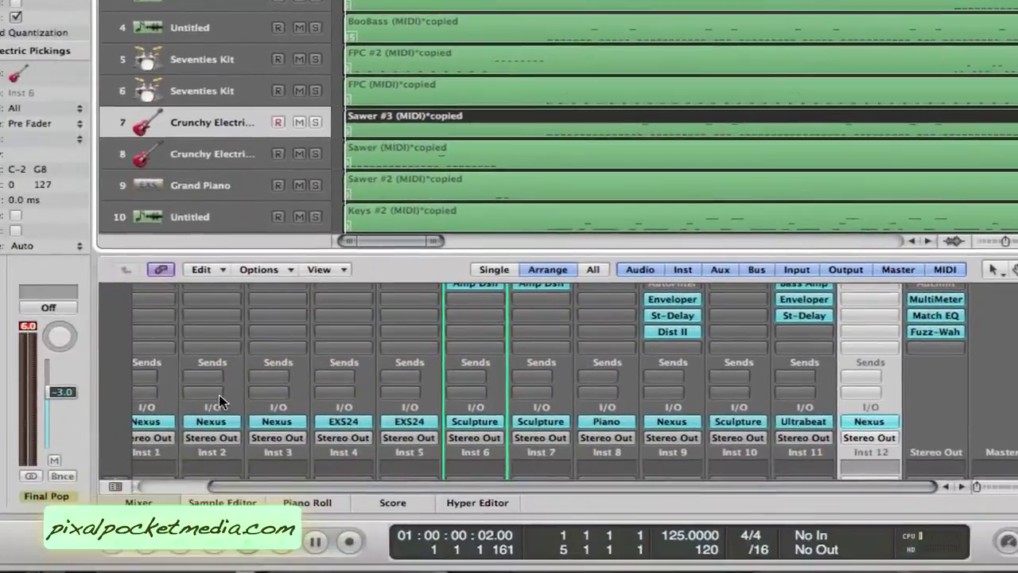
pyautogui.click(307, 498)
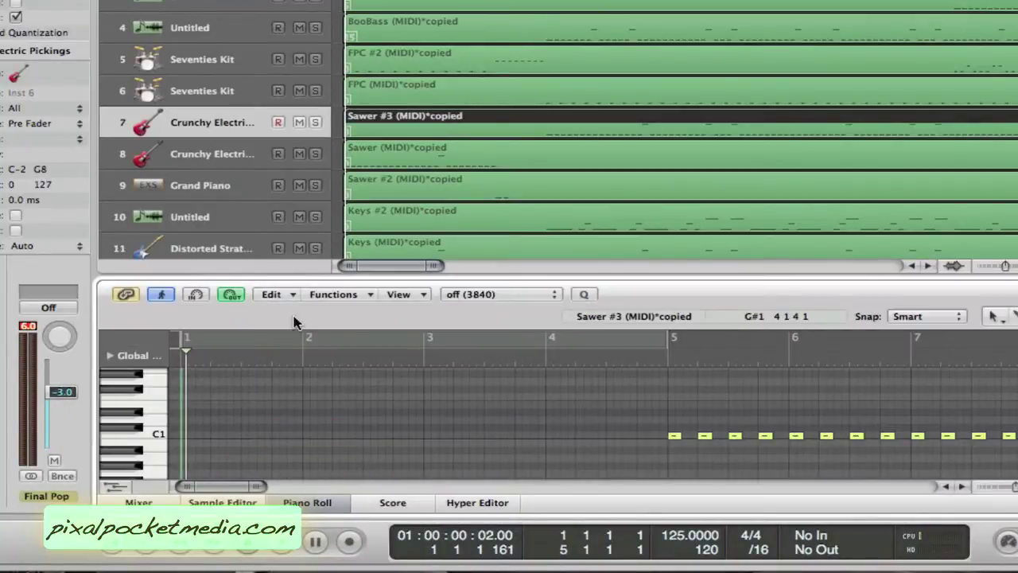
pyautogui.moveTo(368, 273); pyautogui.dragTo(334, 269)
pyautogui.scroll(-1, 545, 200)
pyautogui.moveTo(237, 483); pyautogui.dragTo(211, 479)
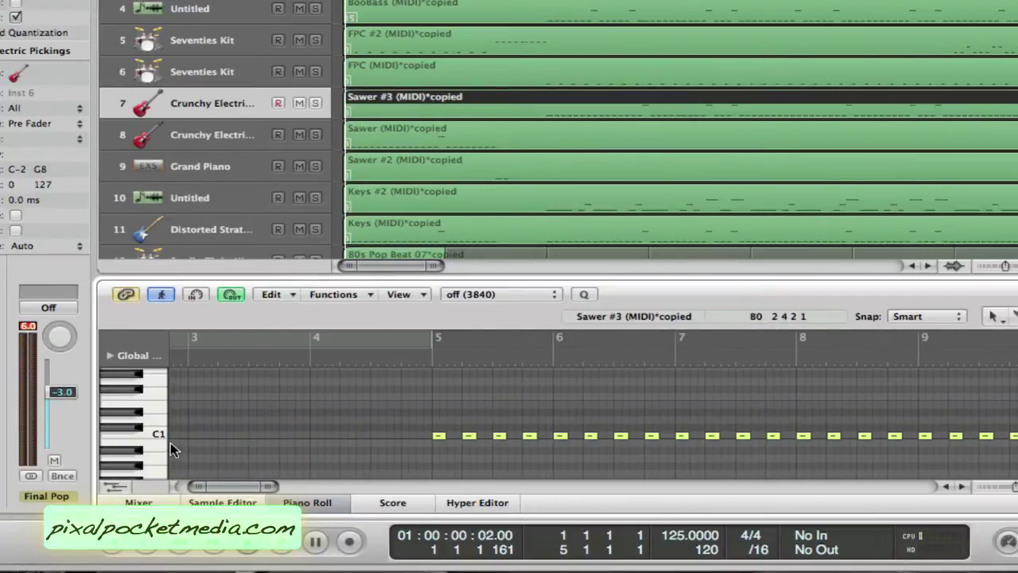
pyautogui.scroll(1, 208, 436)
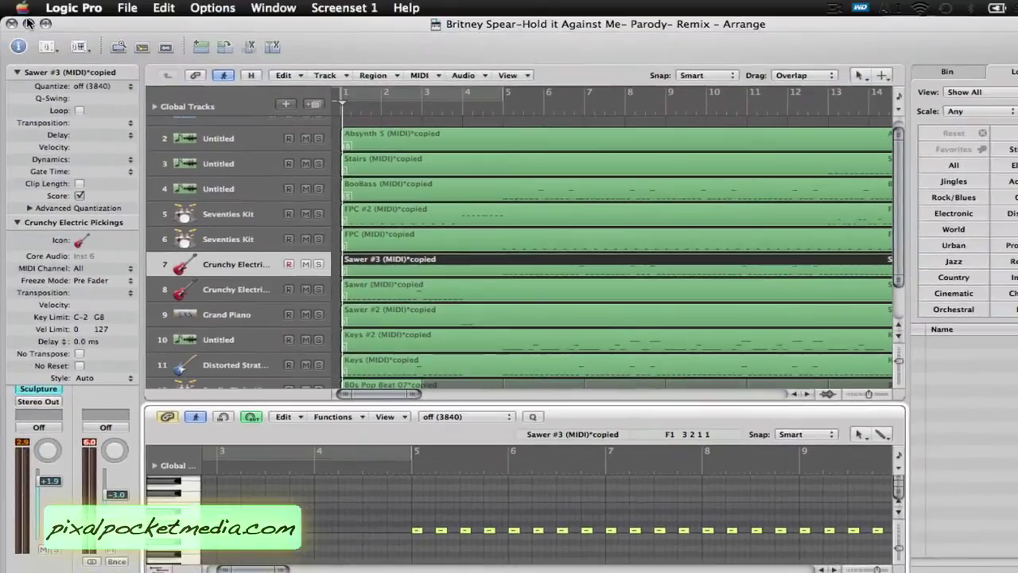
pyautogui.click(29, 24)
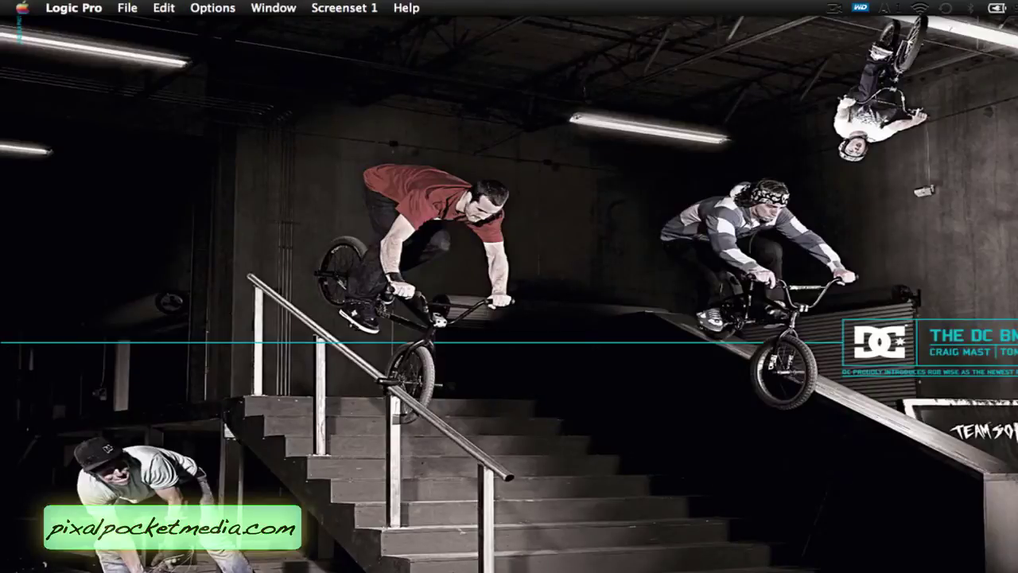
# Switch to Finder and look for the instrumental song on Macintosh HD, in the home folder and in its FrostWire folder
pyautogui.click(239, 572)
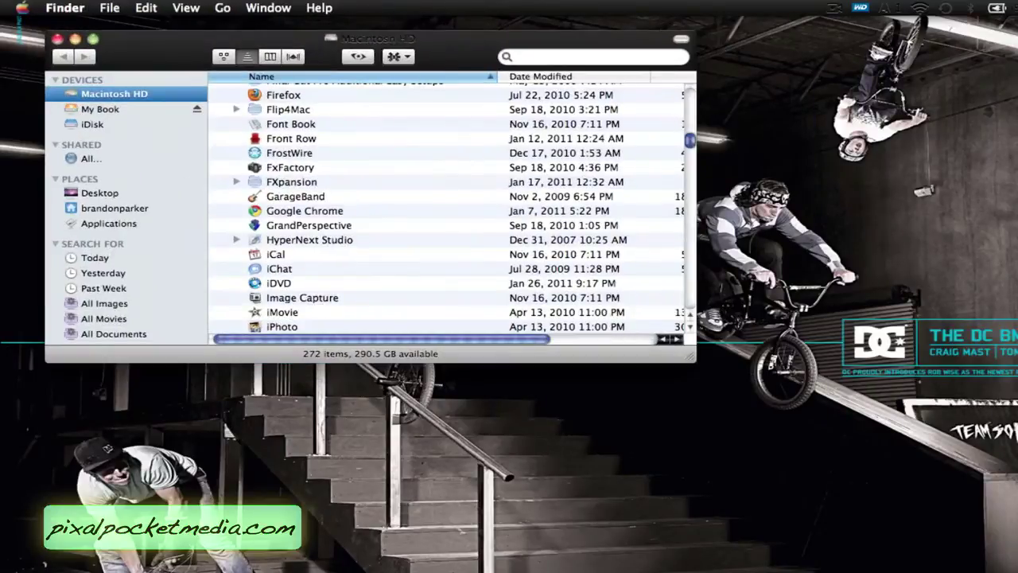
pyautogui.scroll(-15, 367, 202)
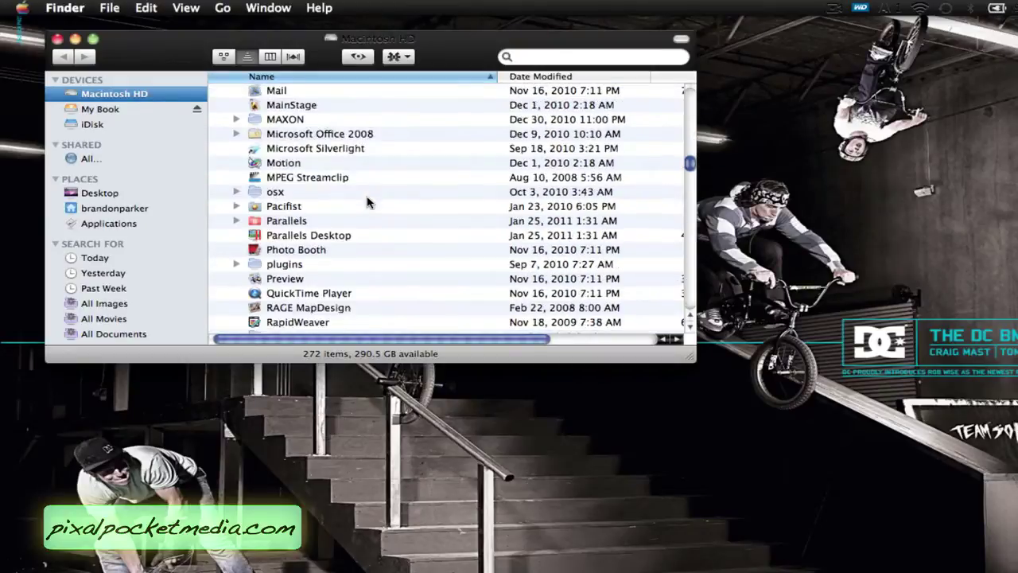
pyautogui.scroll(-20, 368, 203)
pyautogui.scroll(10, 367, 203)
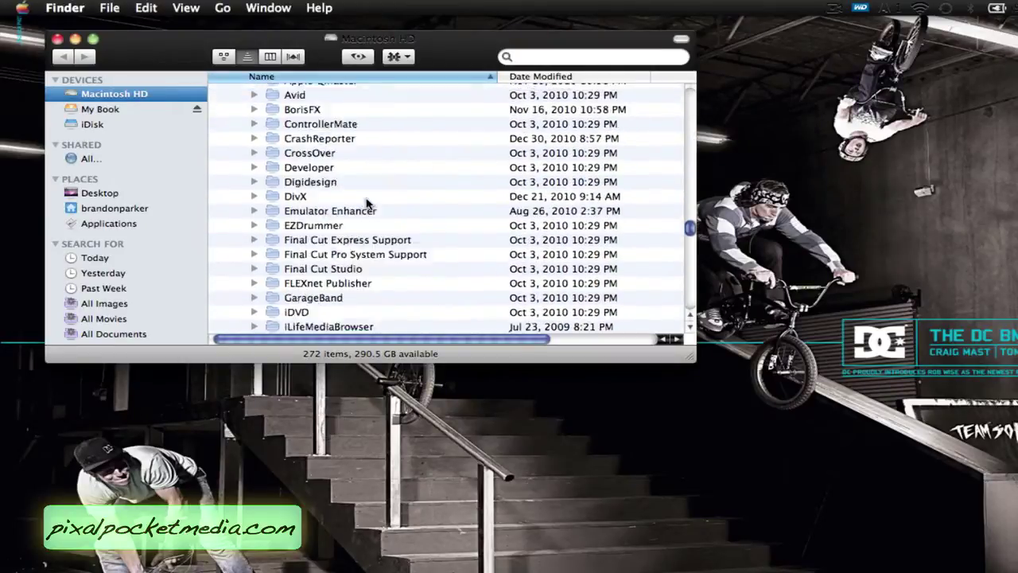
pyautogui.scroll(15, 367, 204)
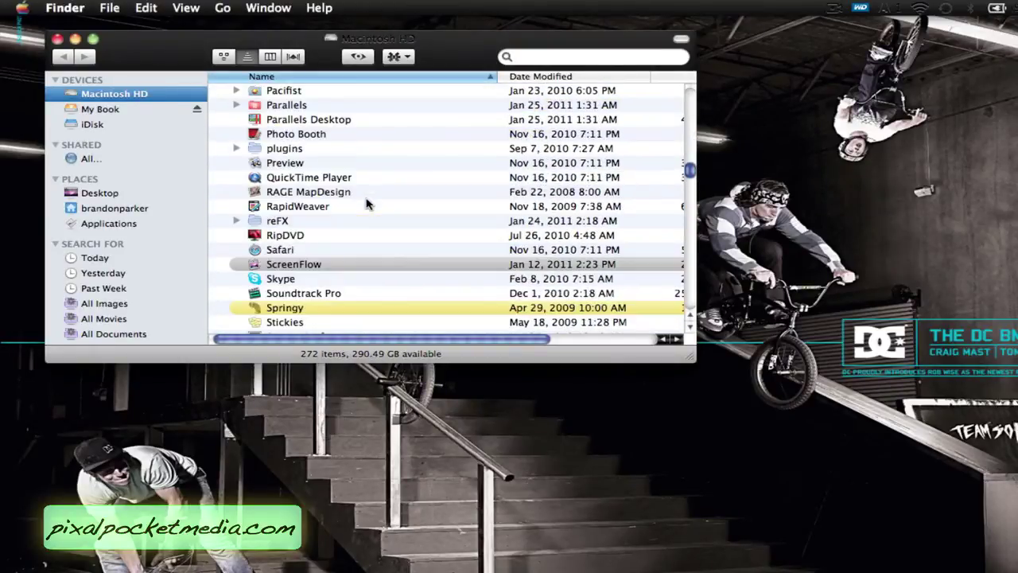
pyautogui.scroll(10, 368, 204)
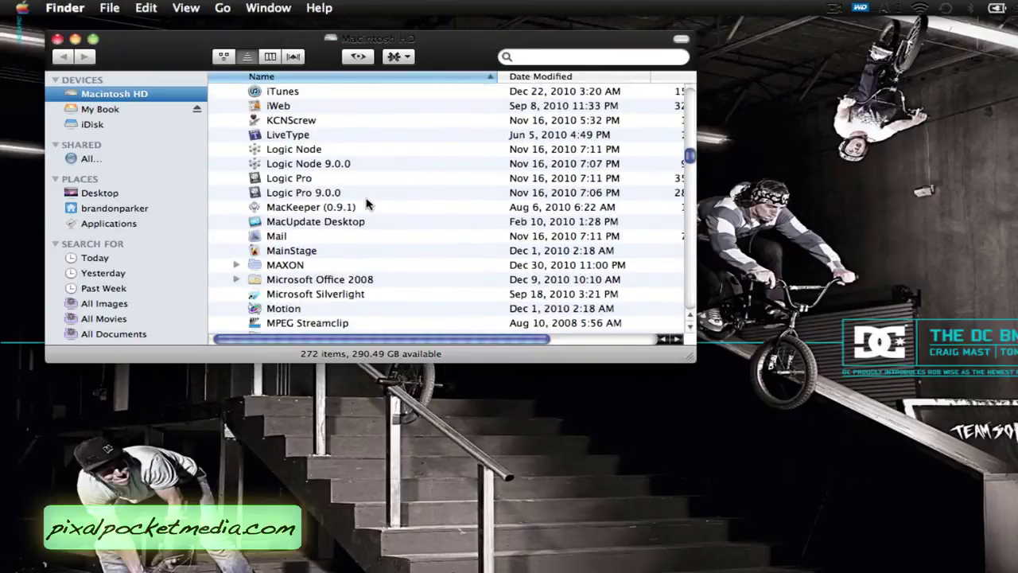
pyautogui.click(104, 209)
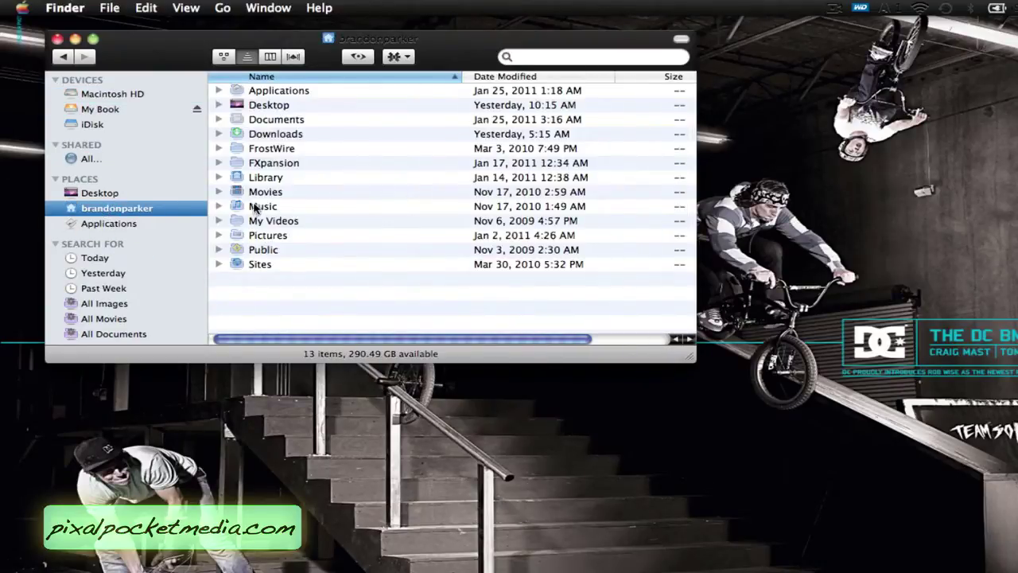
pyautogui.doubleClick(260, 153)
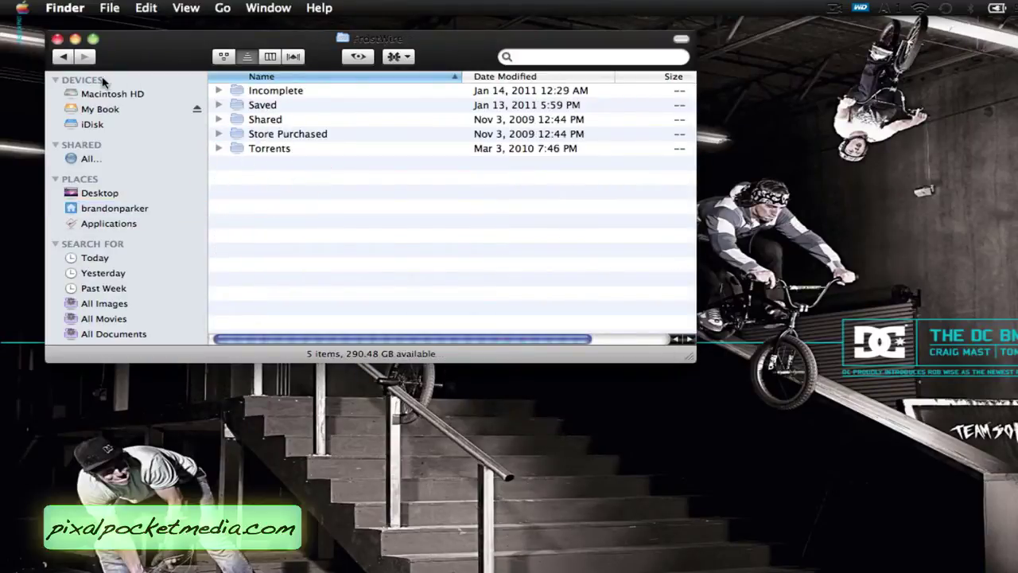
pyautogui.click(63, 56)
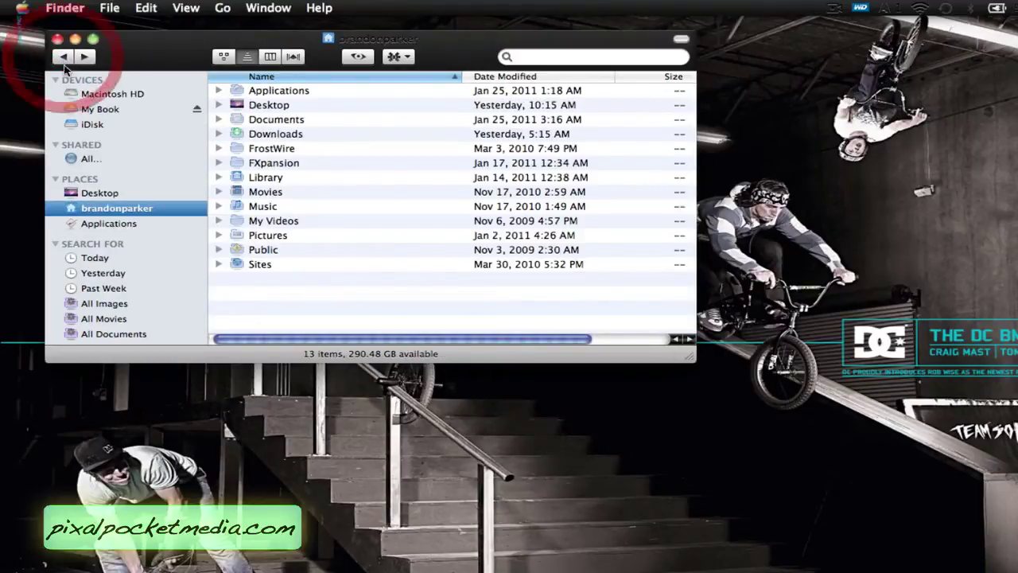
# Open the "Instrumentals for songs & parodies" folder inside the Music folder on the My Book drive
pyautogui.click(88, 110)
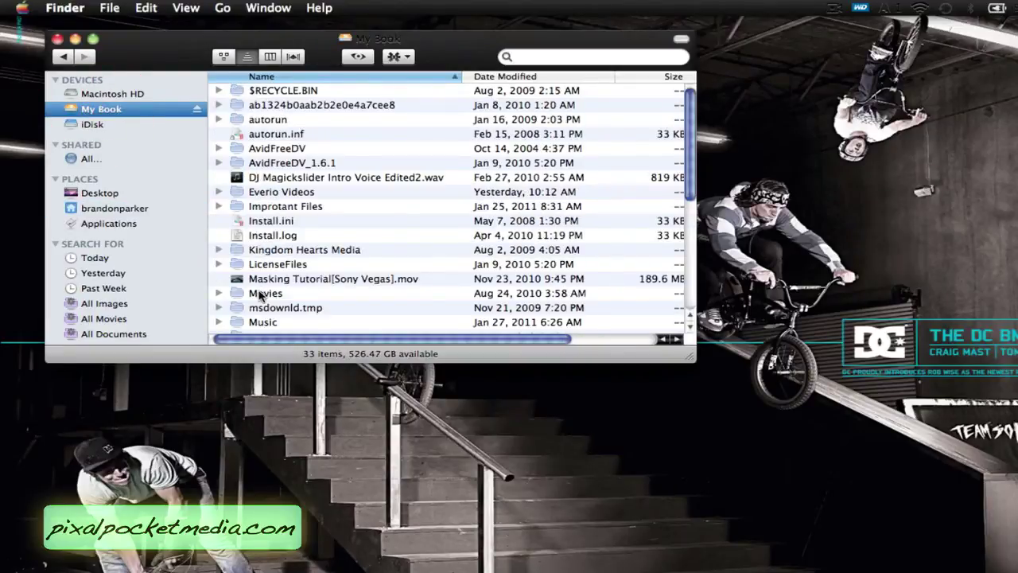
pyautogui.doubleClick(257, 321)
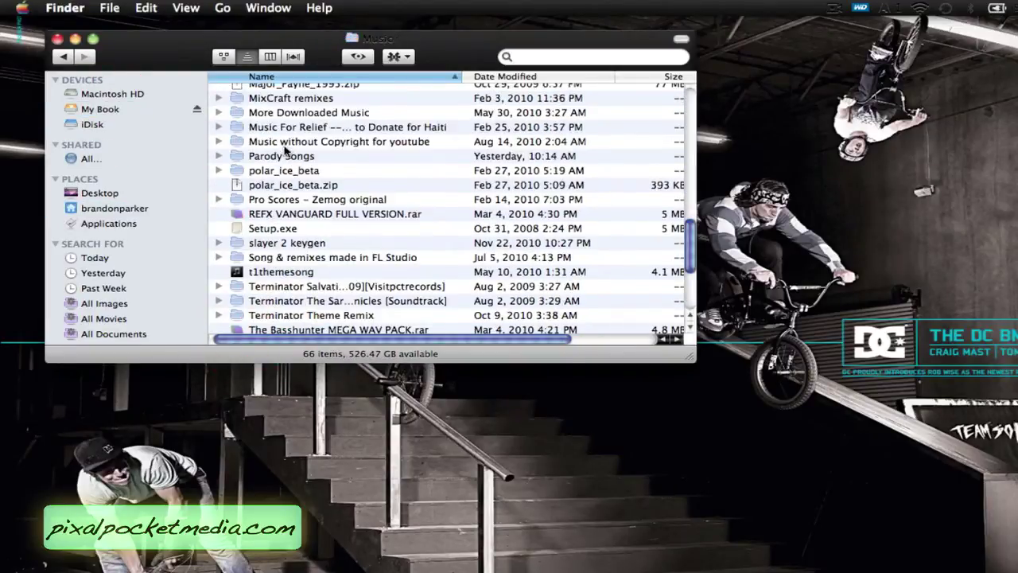
pyautogui.scroll(-5, 286, 194)
pyautogui.scroll(10, 287, 195)
pyautogui.doubleClick(316, 148)
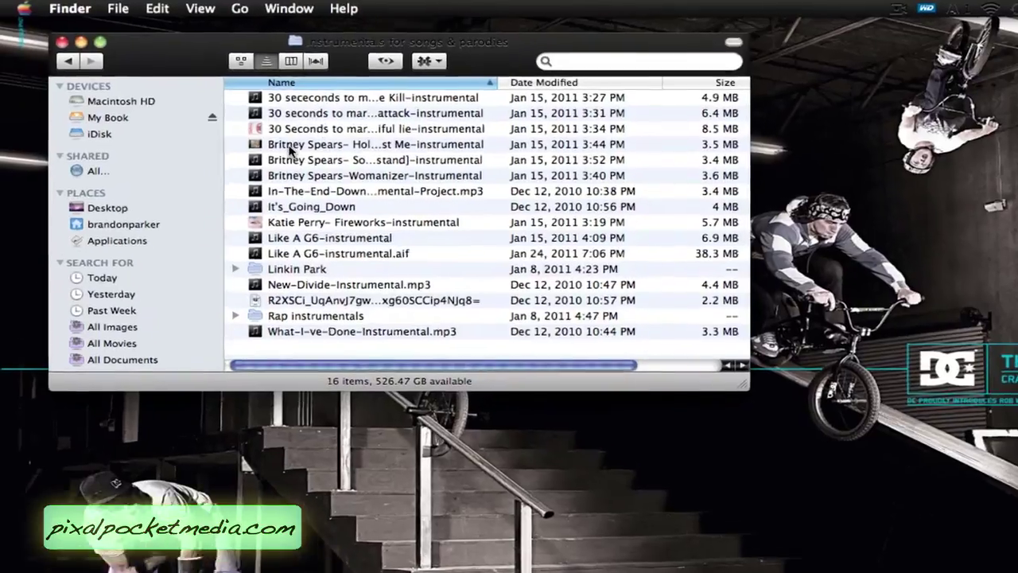
# Play the instrumental of Britney Spears' Hold It Against Me in iTunes and pause it after listening
pyautogui.click(267, 135)
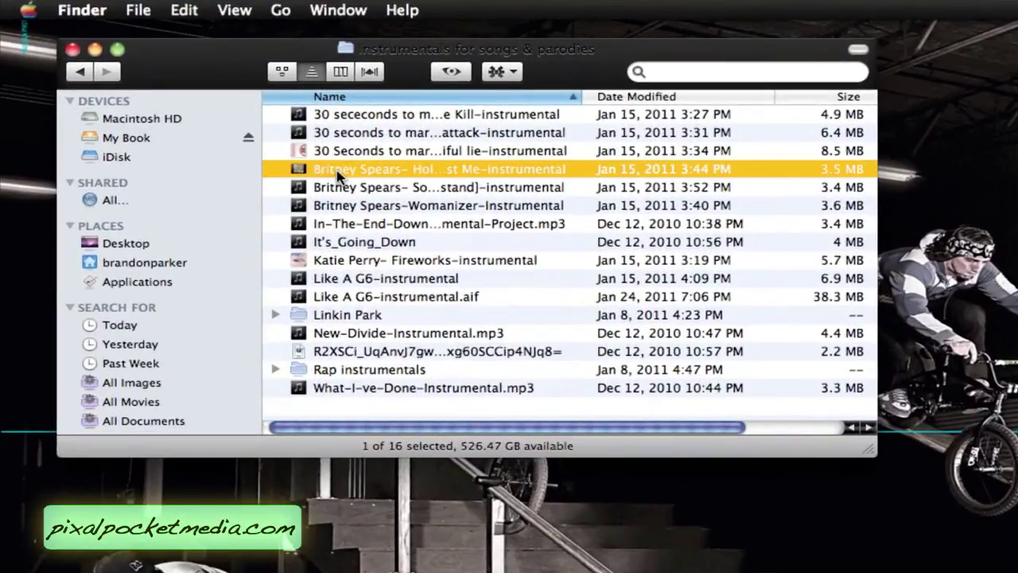
pyautogui.doubleClick(338, 172)
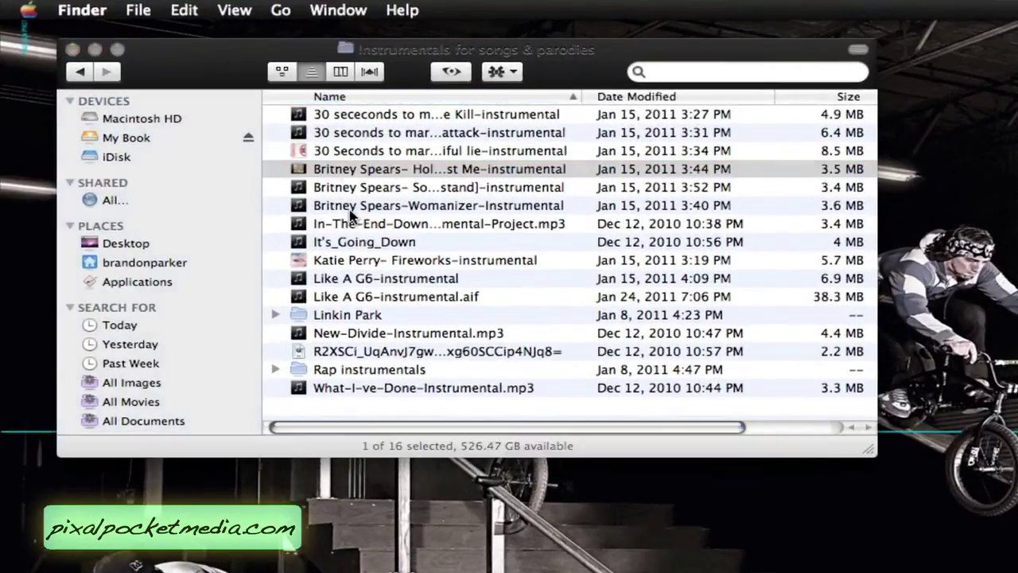
pyautogui.moveTo(168, 60); pyautogui.dragTo(612, 251)
pyautogui.click(539, 245)
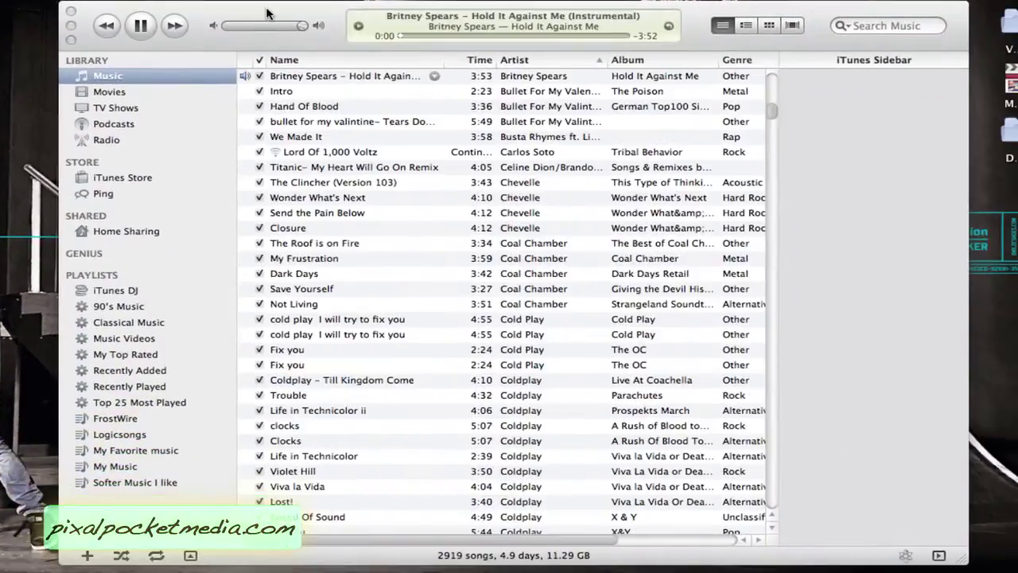
pyautogui.moveTo(269, 10); pyautogui.dragTo(79, 0)
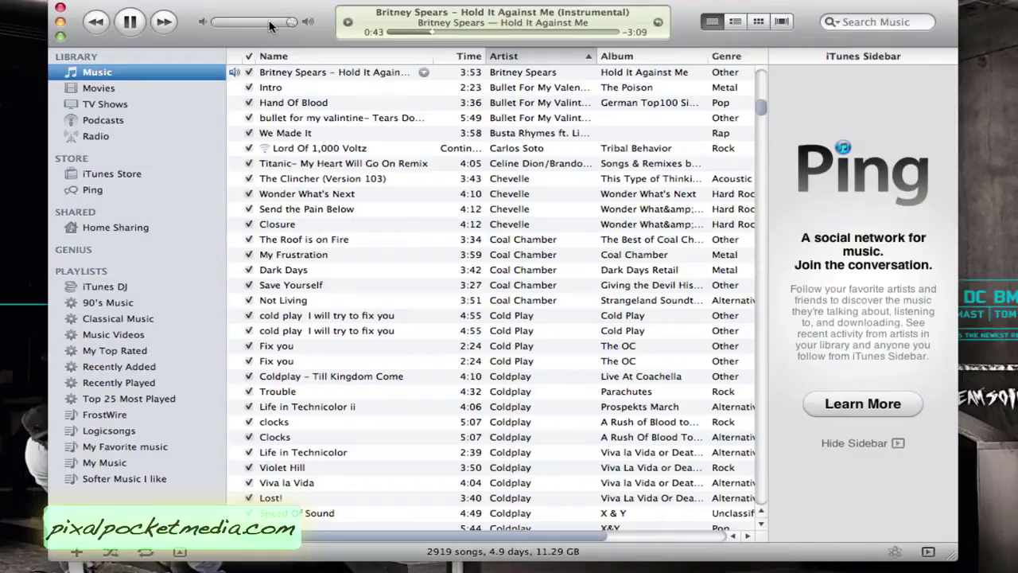
pyautogui.click(130, 22)
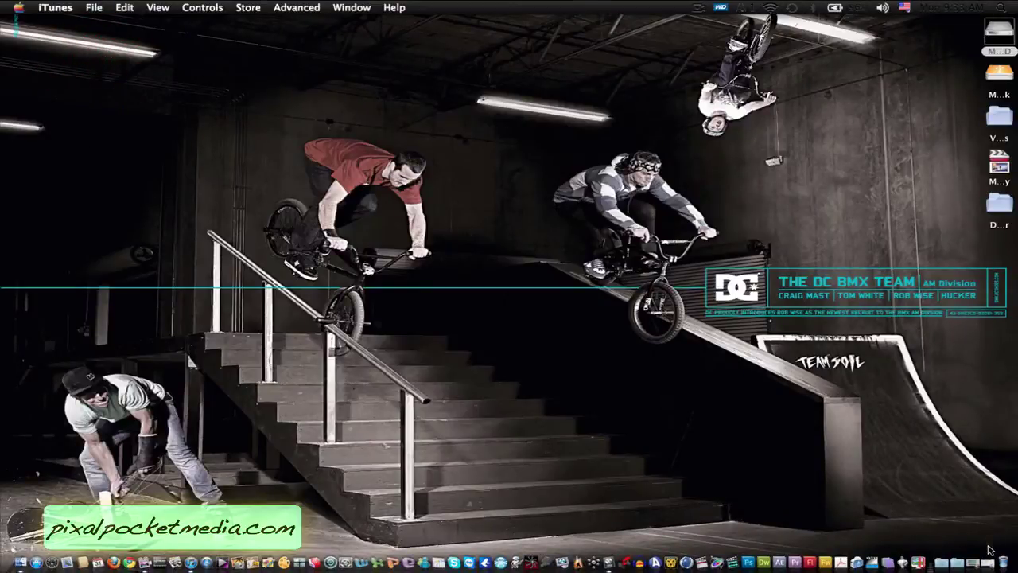
# Switch back to Logic Pro by restoring the minimized remix project, and bring the Piano Roll view back to bar 1
pyautogui.click(986, 549)
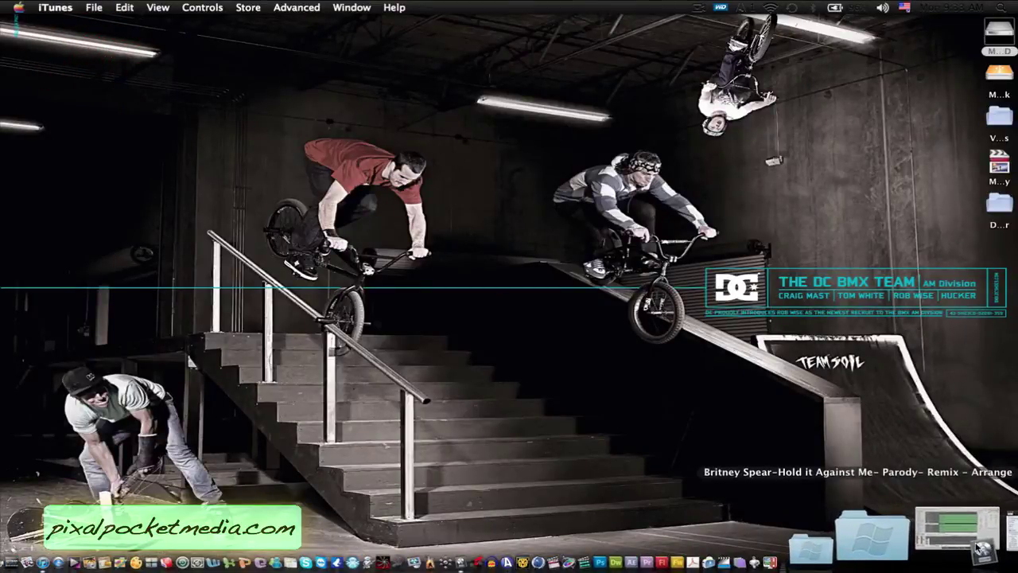
pyautogui.click(984, 547)
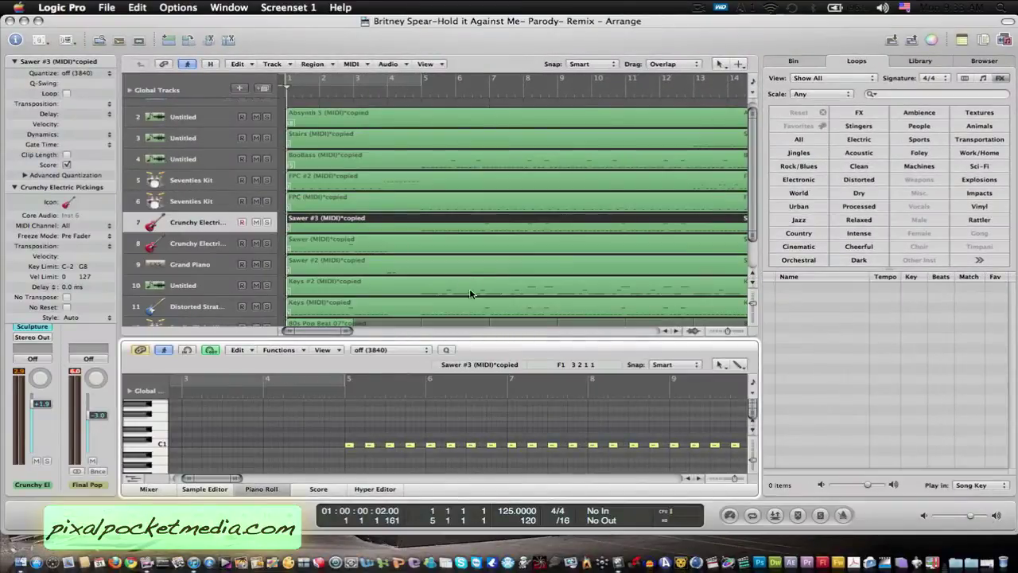
pyautogui.moveTo(306, 334); pyautogui.dragTo(270, 332)
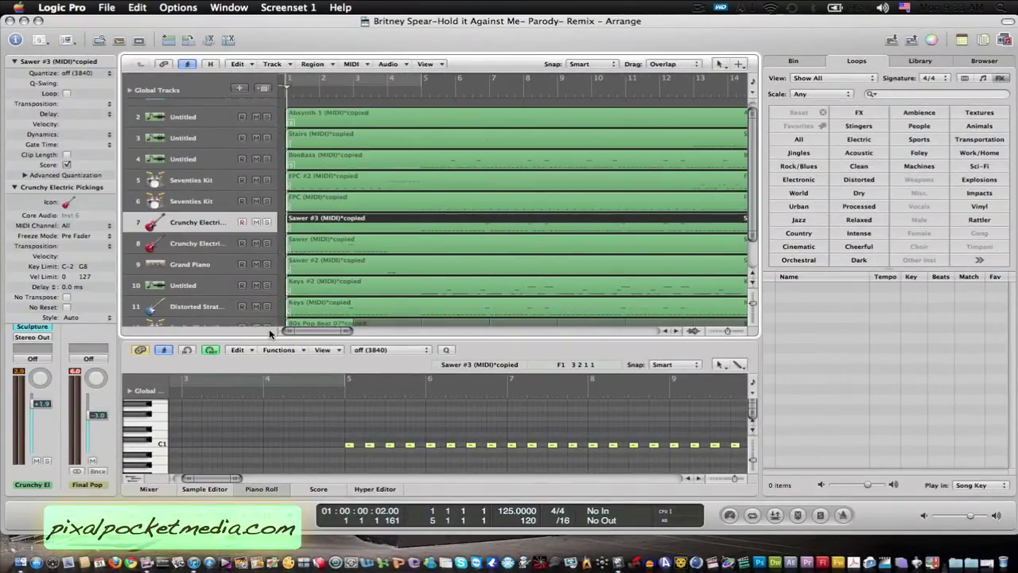
pyautogui.moveTo(206, 477); pyautogui.dragTo(191, 477)
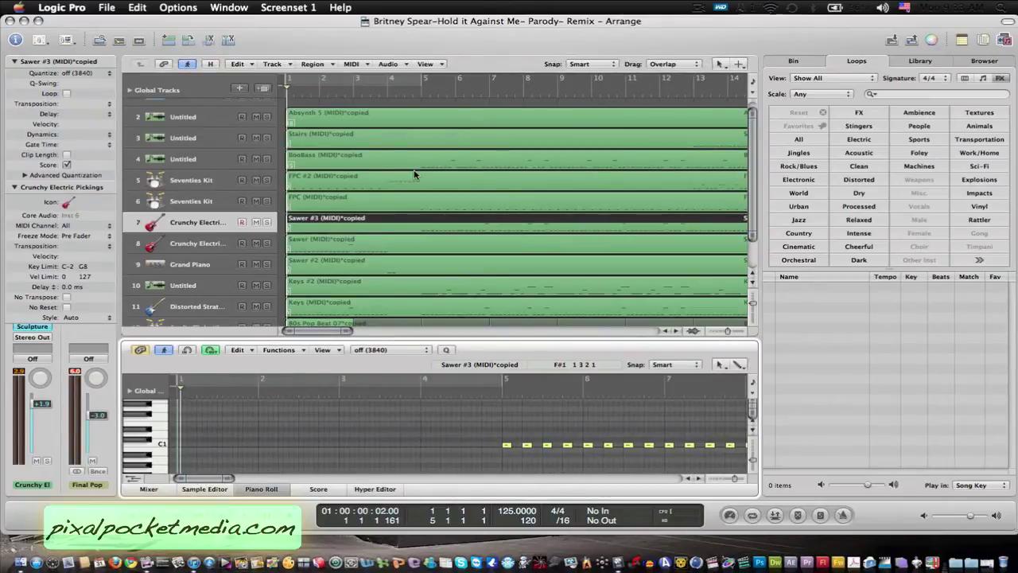
pyautogui.scroll(-3, 414, 173)
pyautogui.scroll(3, 413, 173)
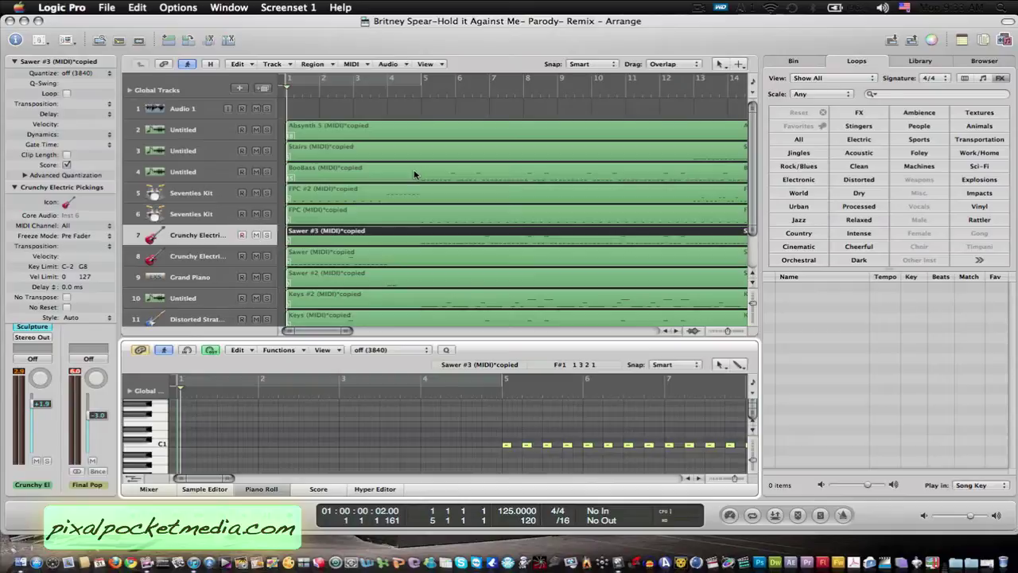
# Select the Absynth 5 track followed by the Stairs track in the track list
pyautogui.click(196, 132)
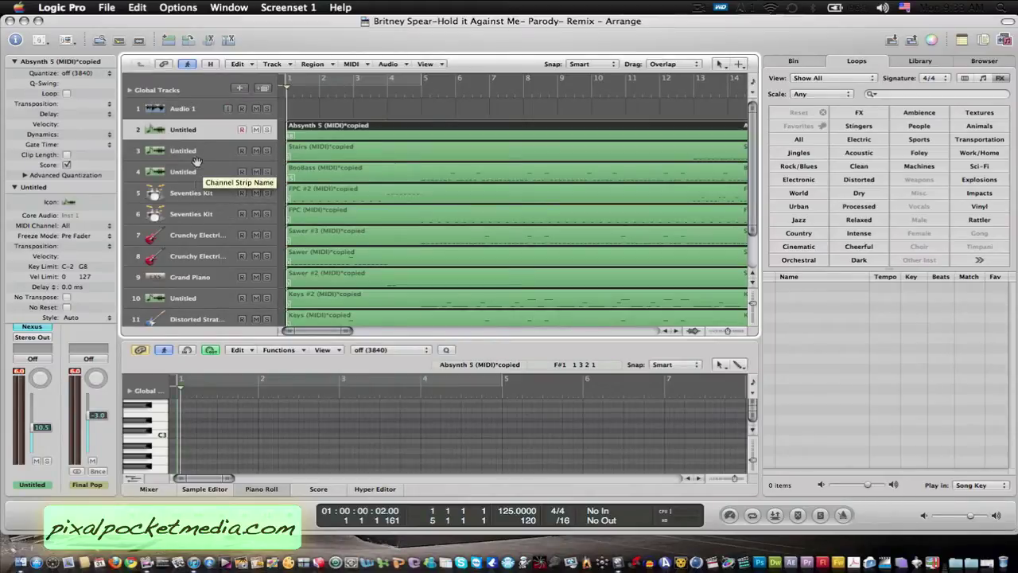
pyautogui.click(201, 152)
pyautogui.click(305, 329)
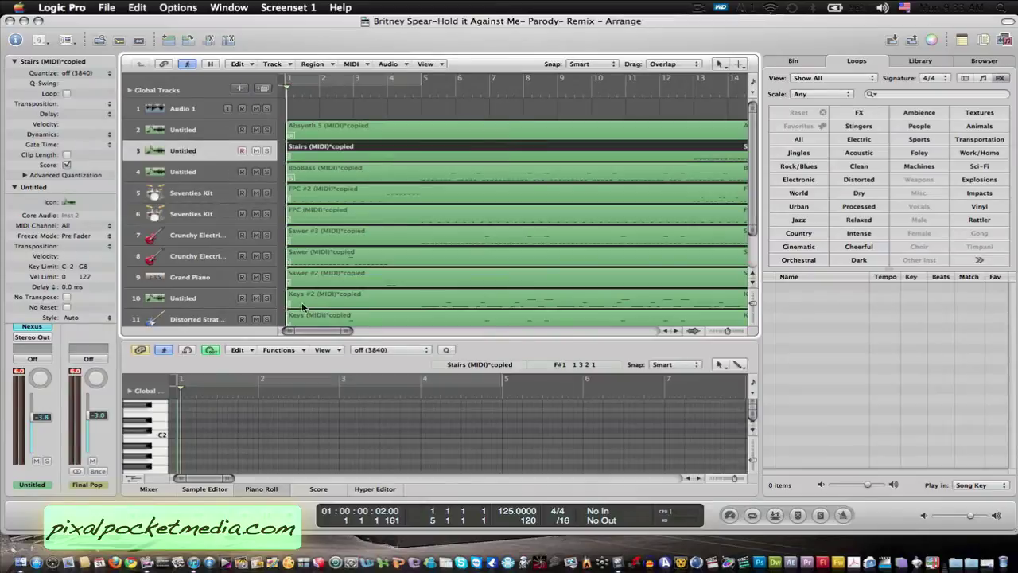
# Play the arrangement from bar 1 to about bar 7, stop it, and set the playhead back to bar 1
pyautogui.press('space')
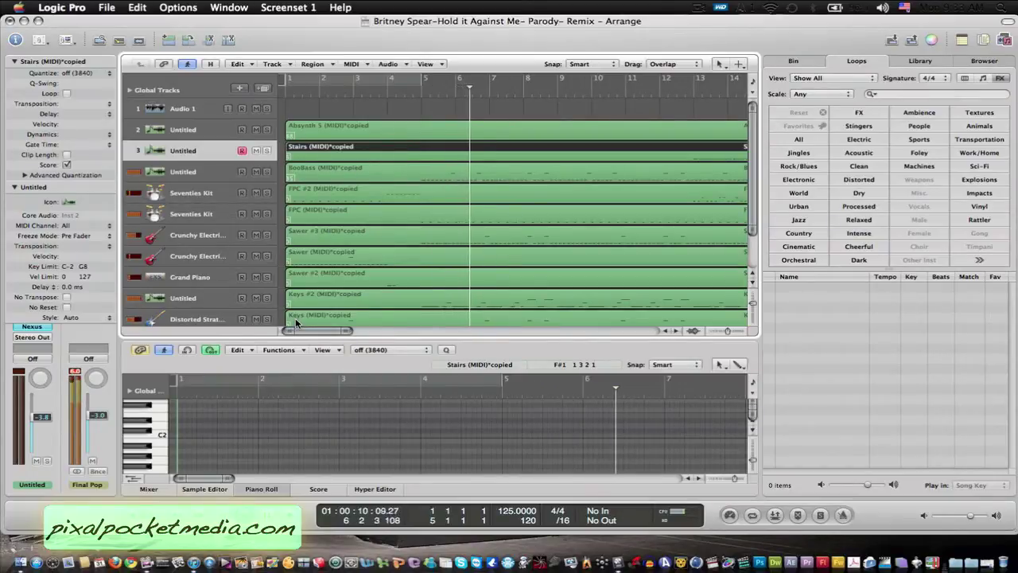
pyautogui.press('space')
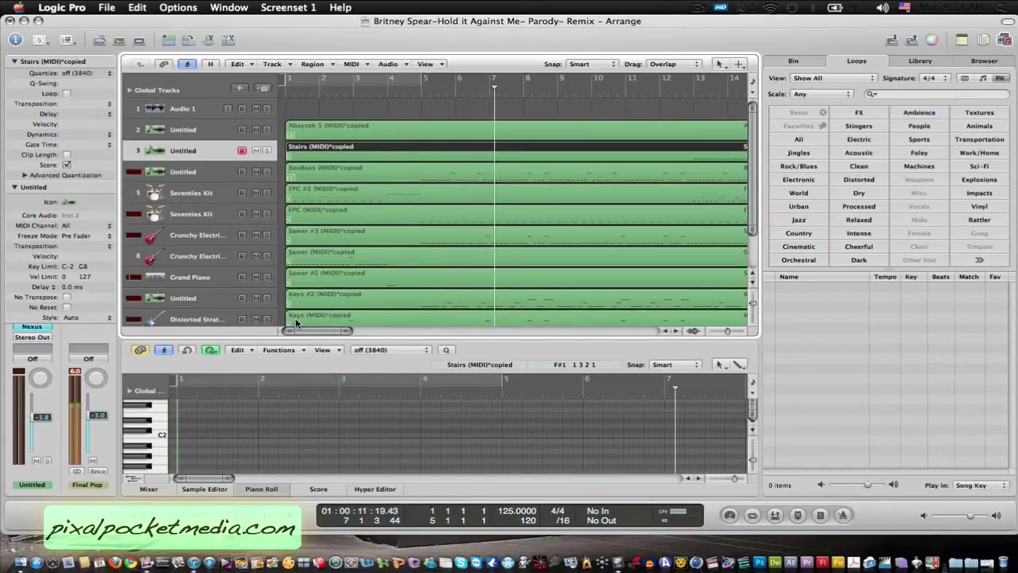
pyautogui.click(286, 96)
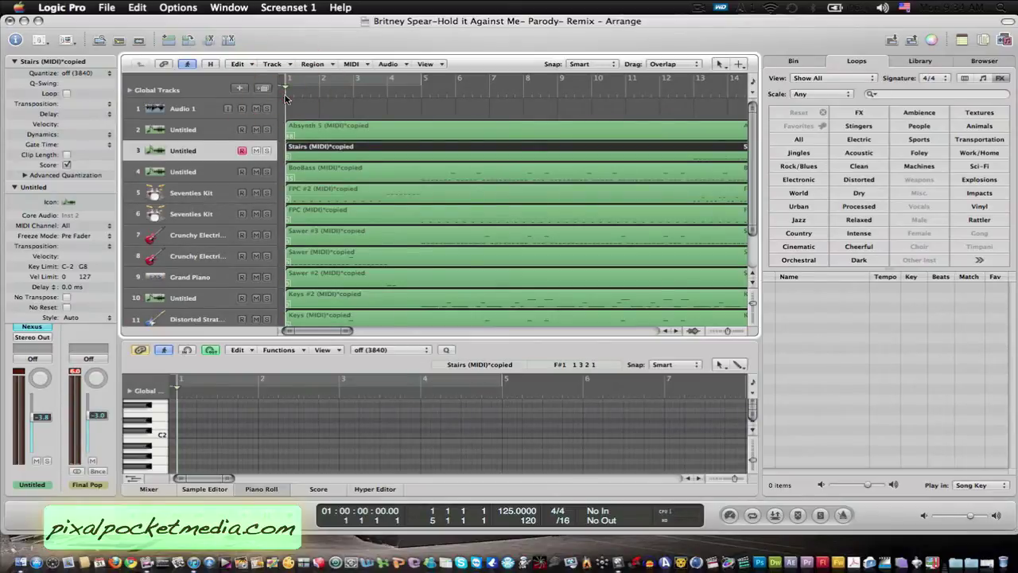
# Look over the arrangement's tracks from Audio 1 down to Nexus and deselect the Stairs region
pyautogui.scroll(-2, 291, 213)
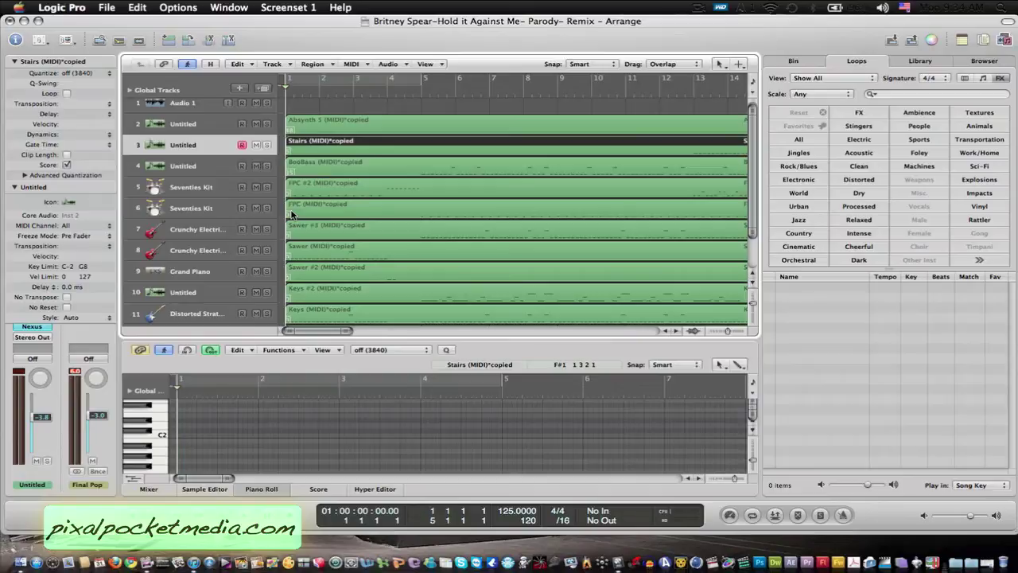
pyautogui.scroll(-3, 299, 178)
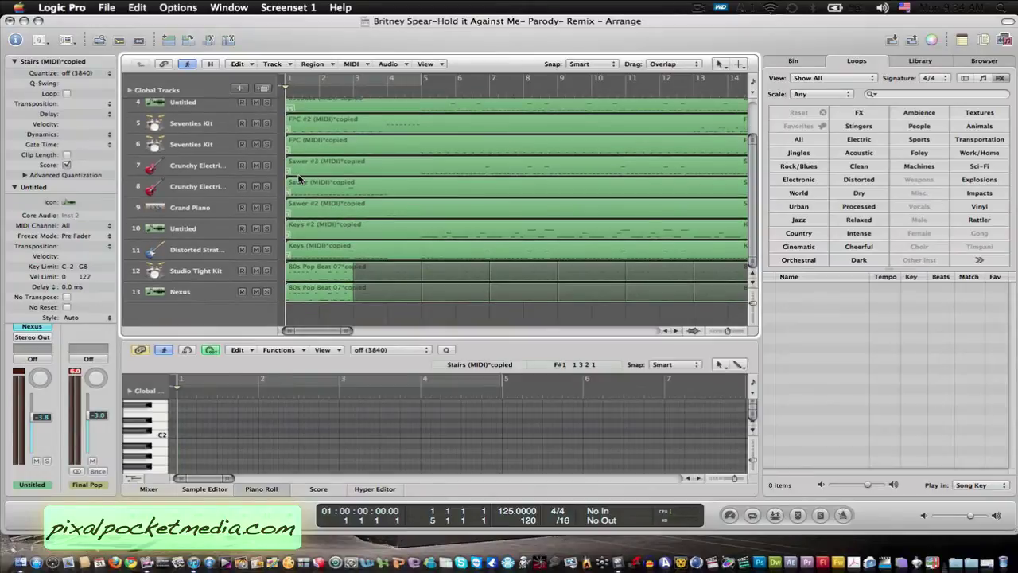
pyautogui.scroll(3, 299, 179)
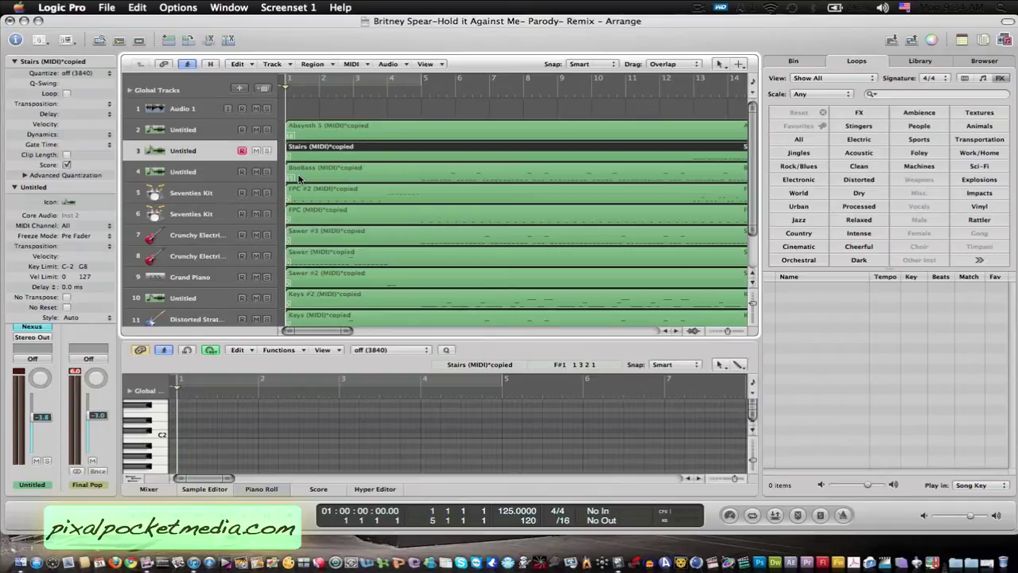
pyautogui.click(297, 108)
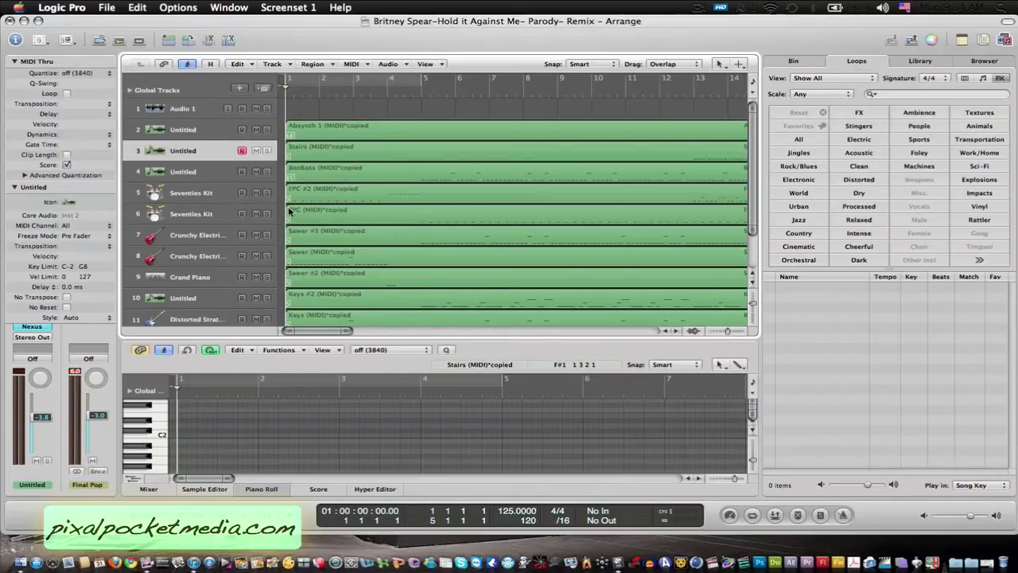
pyautogui.scroll(-3, 289, 210)
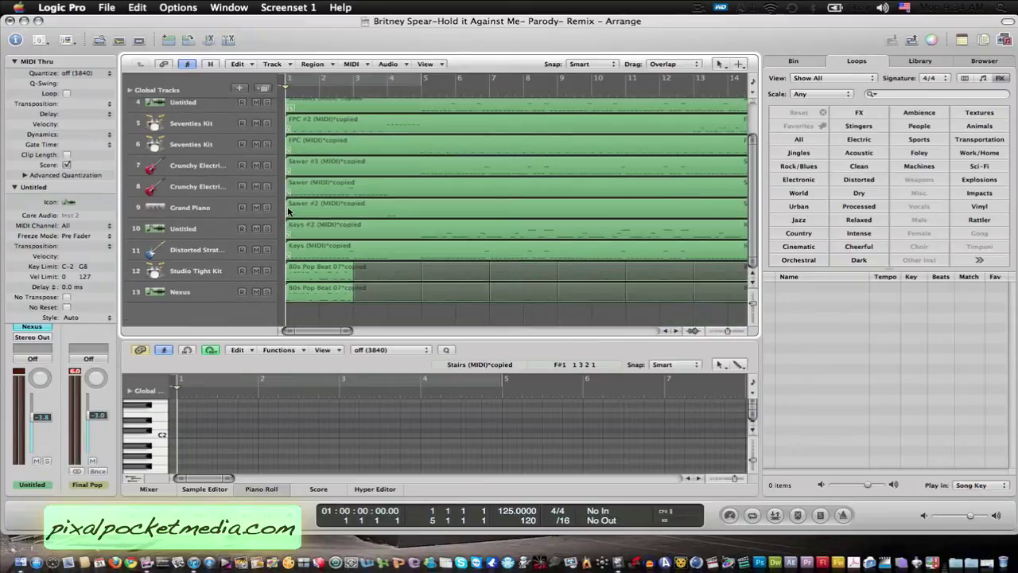
pyautogui.scroll(2, 289, 210)
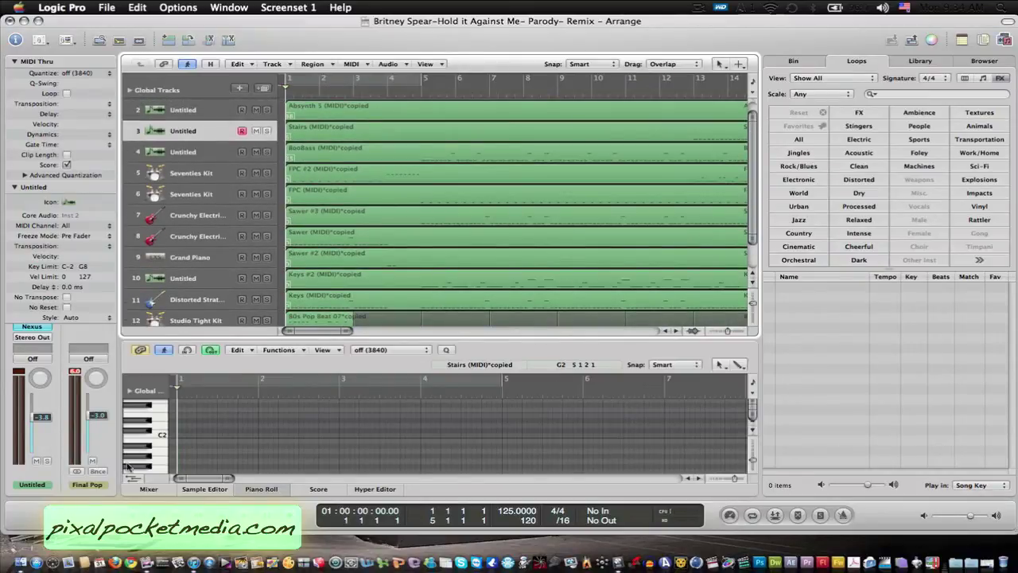
# Show the Score editor below the arrangement, look along its notation, and start playback to follow the notes
pyautogui.click(319, 489)
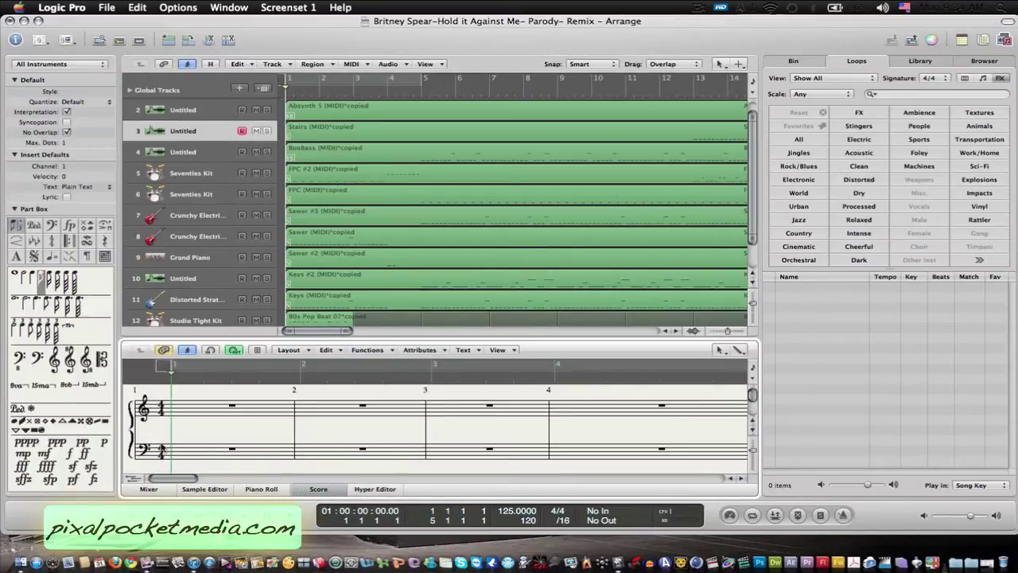
pyautogui.moveTo(175, 478); pyautogui.dragTo(404, 480)
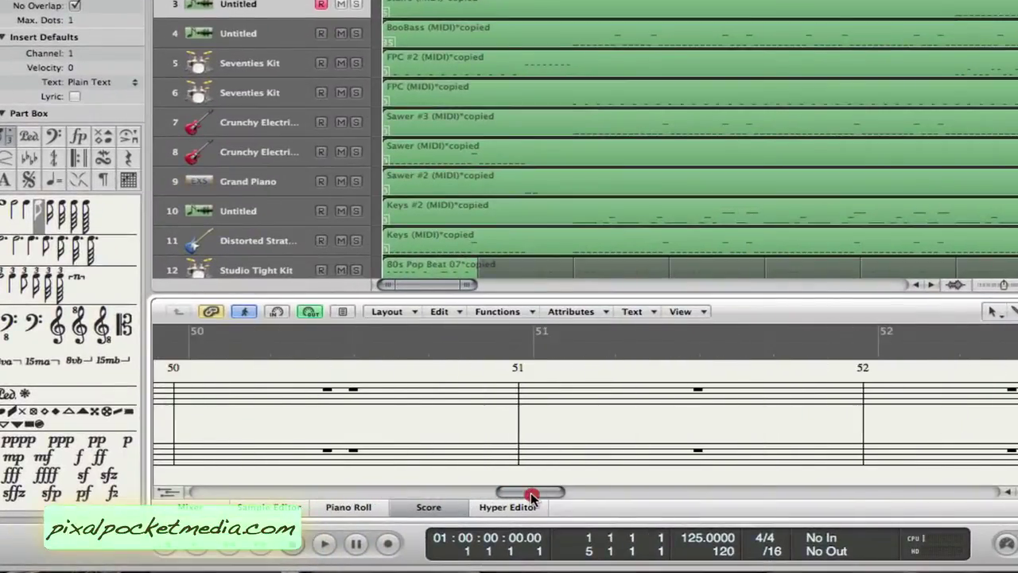
pyautogui.moveTo(531, 497); pyautogui.dragTo(536, 492)
pyautogui.press('space')
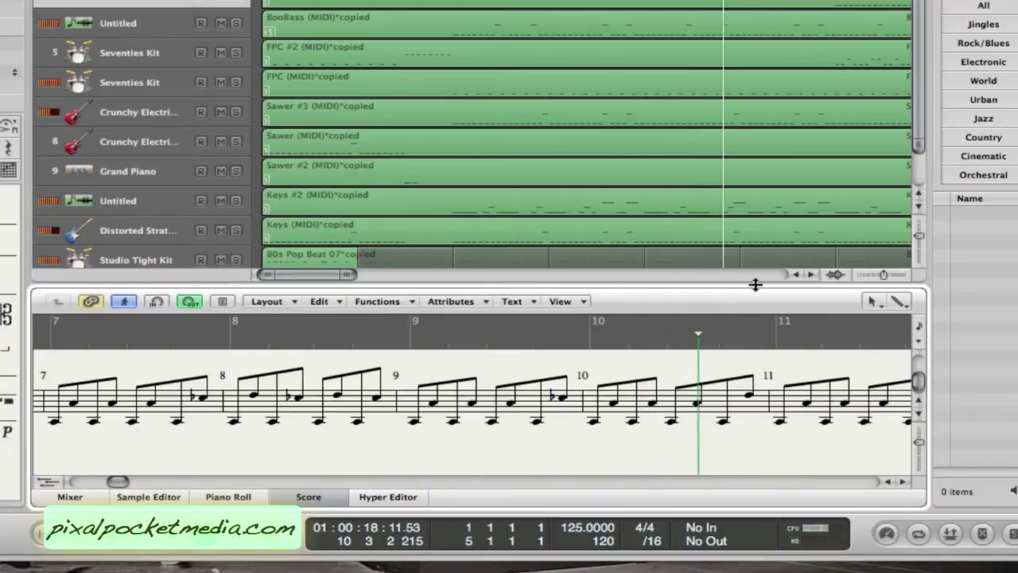
# Enlarge the Score editor below the arrangement and select the Audio 1 track
pyautogui.moveTo(756, 287); pyautogui.dragTo(772, 91)
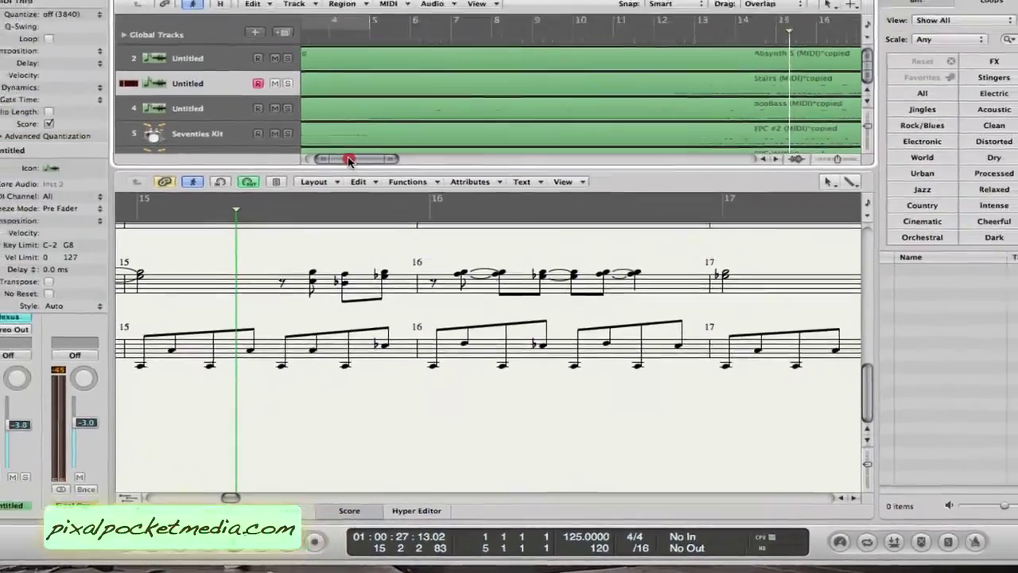
pyautogui.click(302, 83)
pyautogui.scroll(-2, 338, 94)
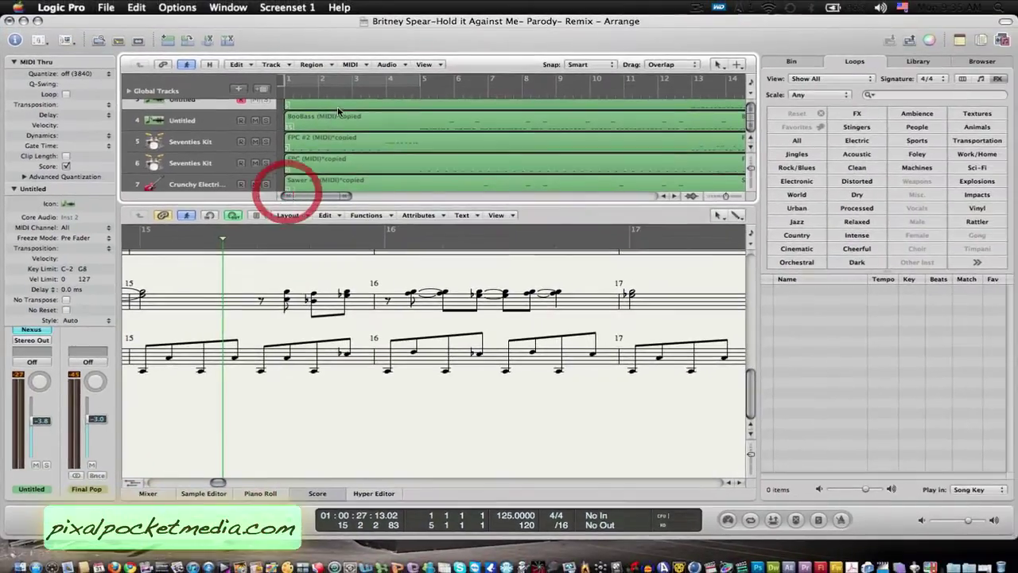
pyautogui.scroll(3, 383, 86)
pyautogui.click(205, 109)
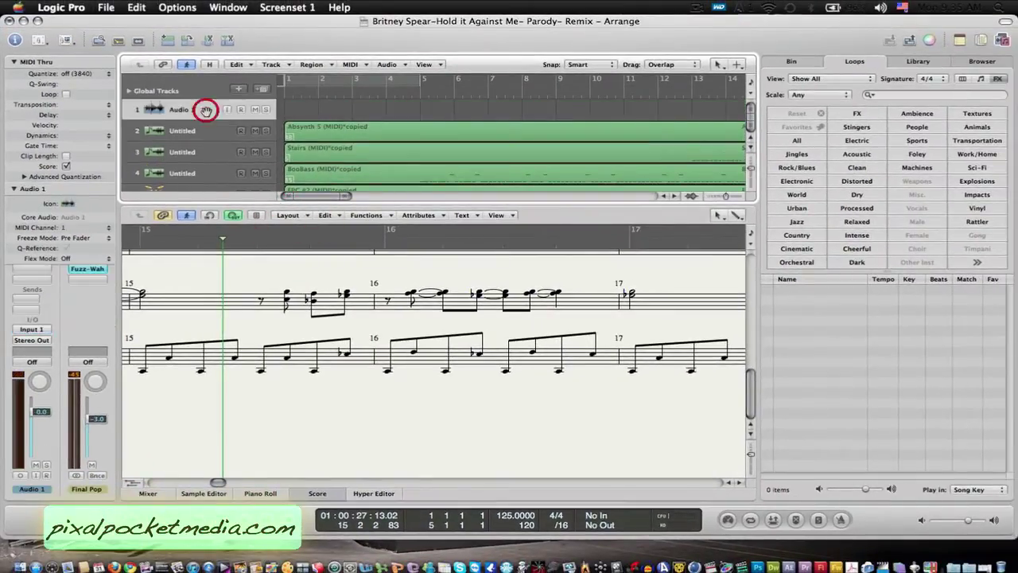
pyautogui.click(104, 7)
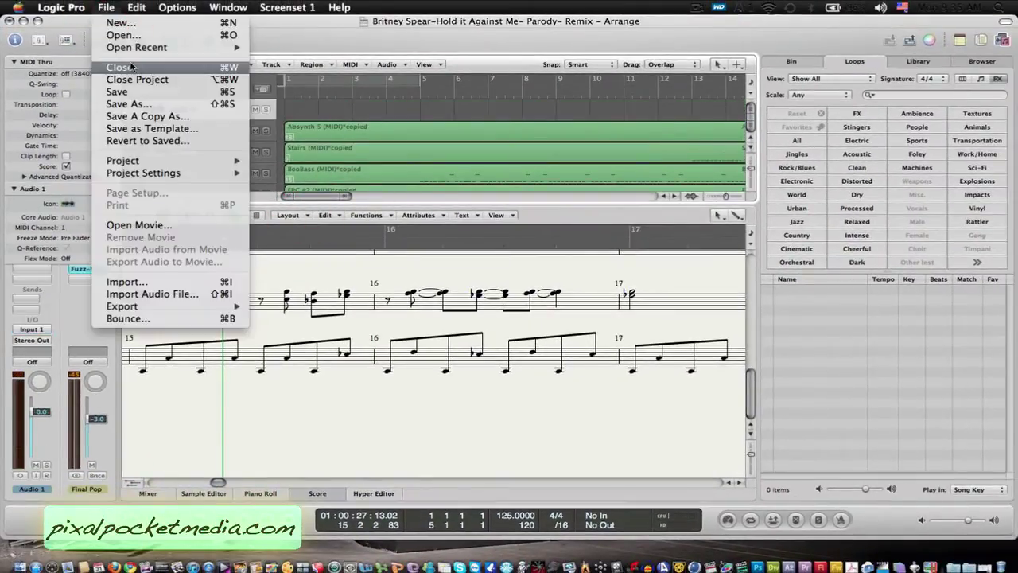
pyautogui.click(125, 283)
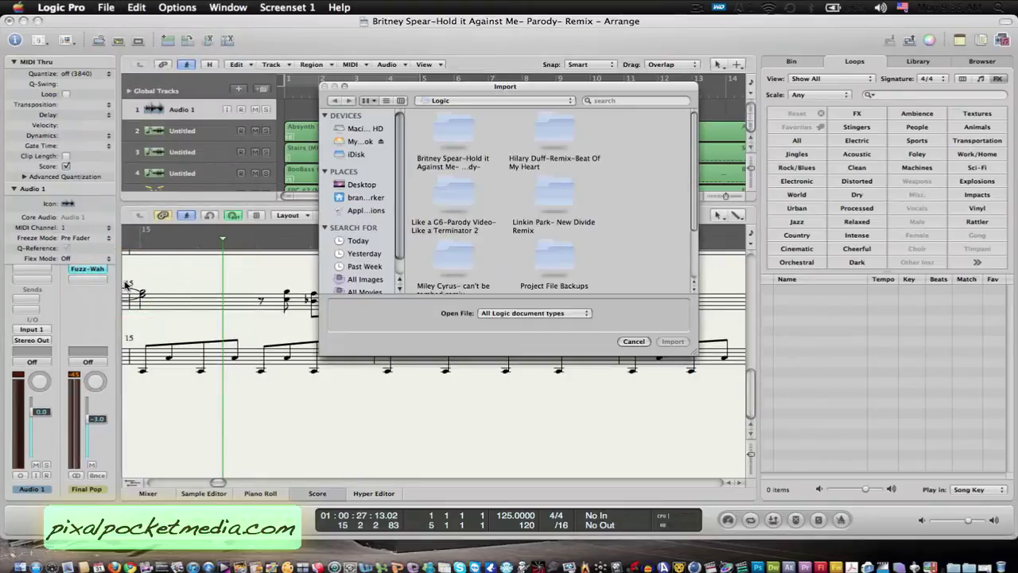
pyautogui.click(458, 101)
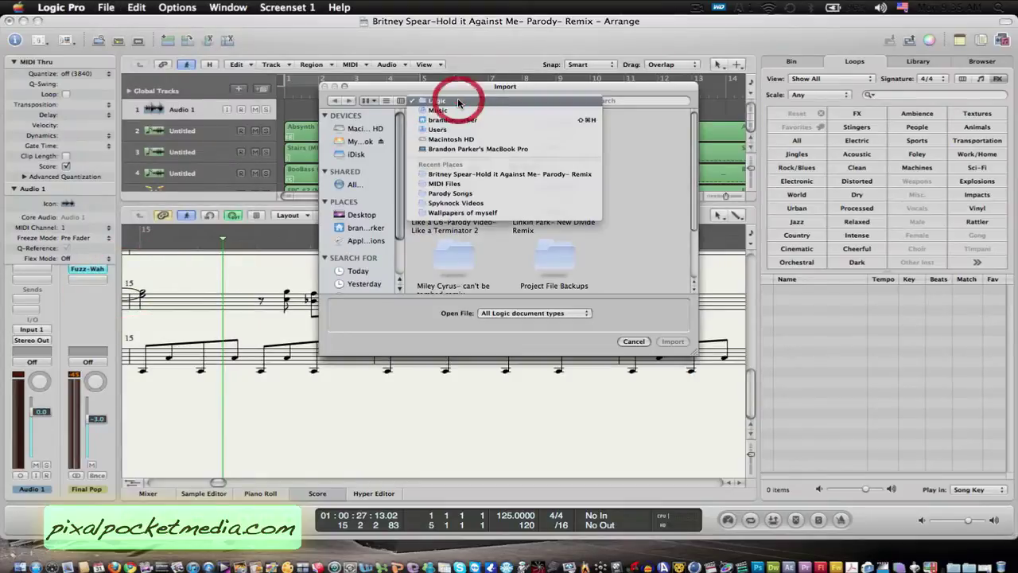
pyautogui.click(362, 143)
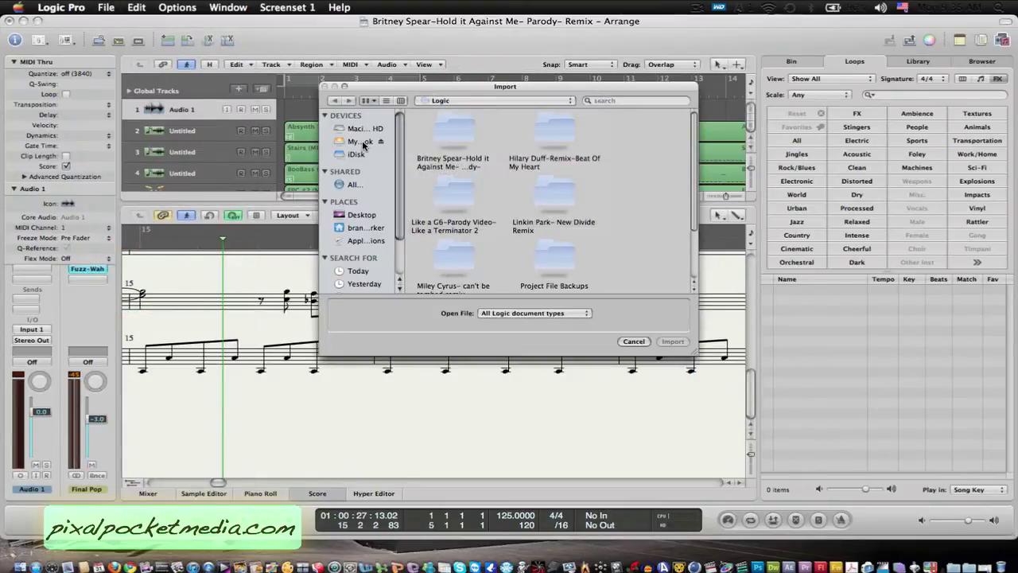
pyautogui.click(633, 341)
# Start importing an audio file and browse to the Music folder on the My Book drive
pyautogui.click(106, 8)
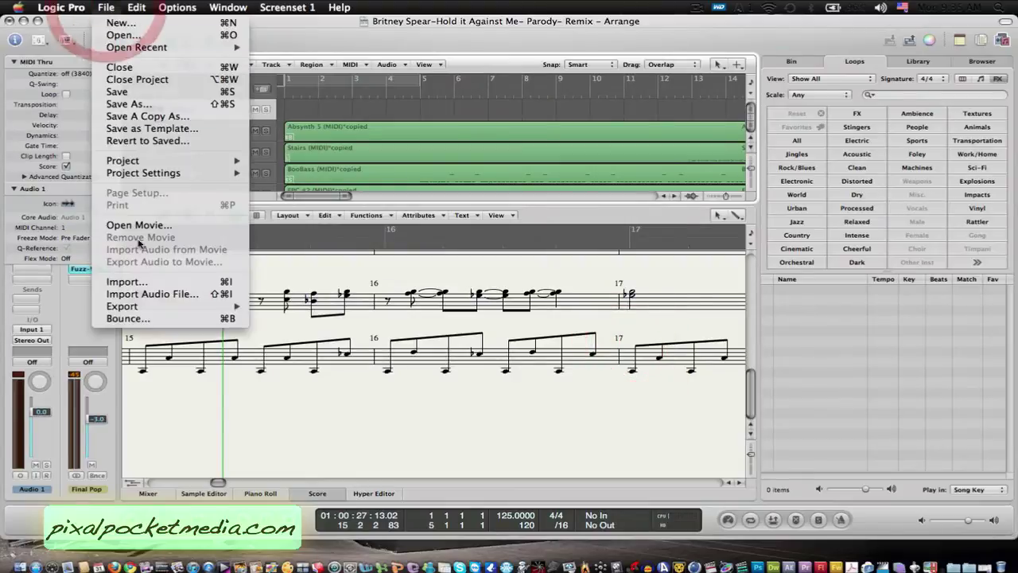
pyautogui.click(146, 296)
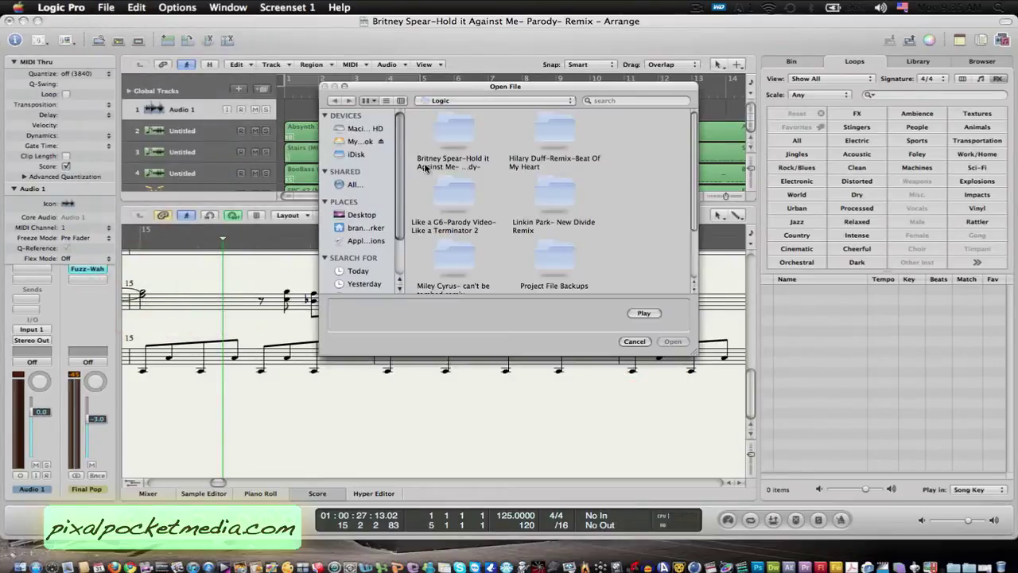
pyautogui.click(347, 141)
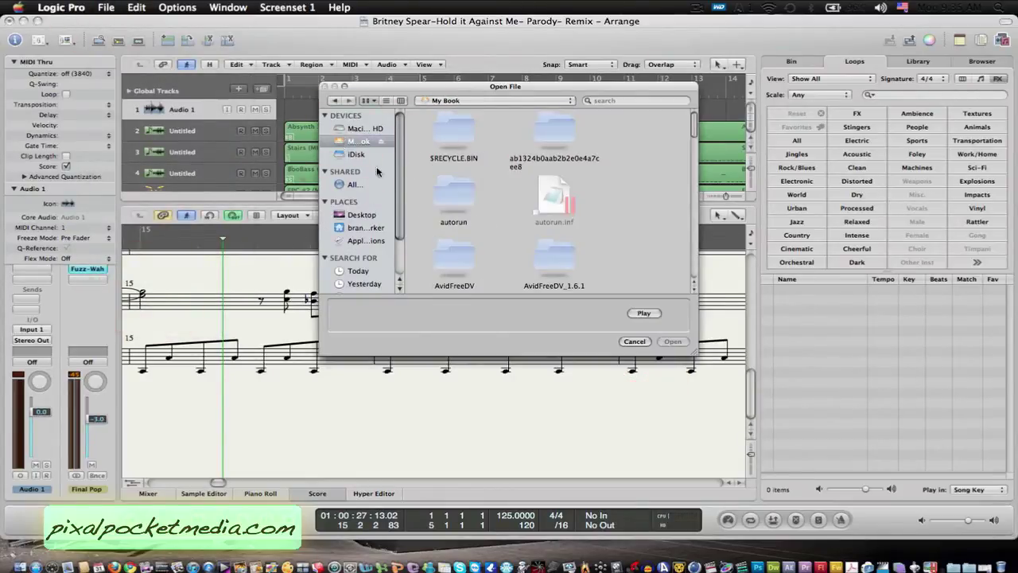
pyautogui.scroll(-4, 524, 208)
pyautogui.scroll(-4, 524, 208)
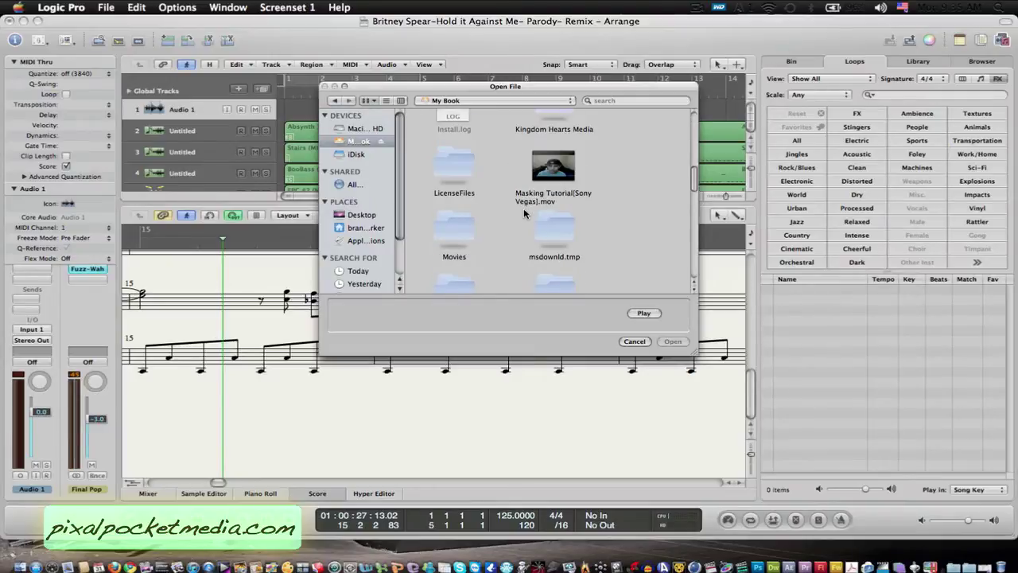
pyautogui.click(468, 227)
pyautogui.doubleClick(469, 226)
# Find and open the "Instrumentals for songs & parodies" folder inside Music
pyautogui.scroll(-6, 477, 225)
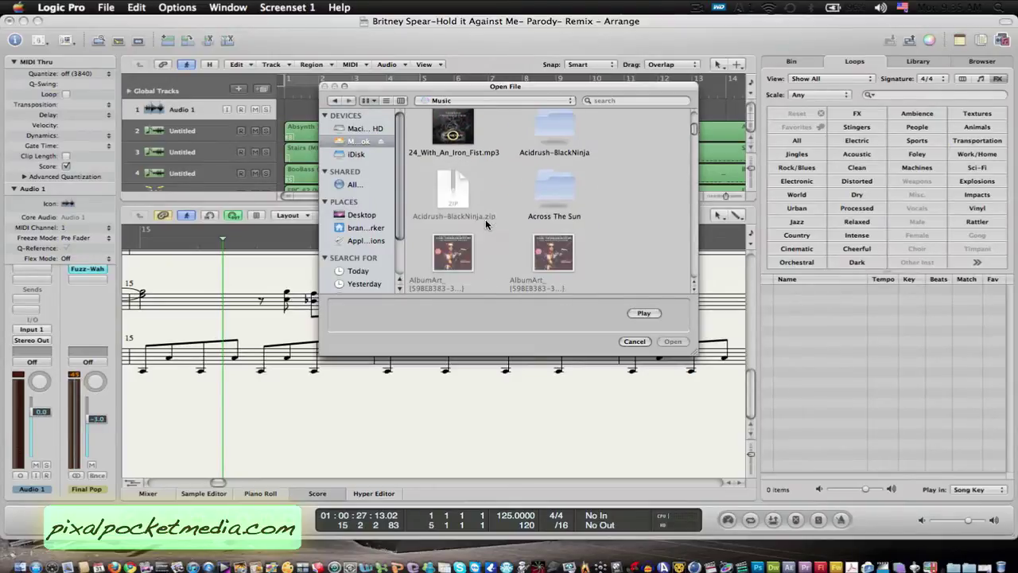
pyautogui.scroll(-8, 486, 224)
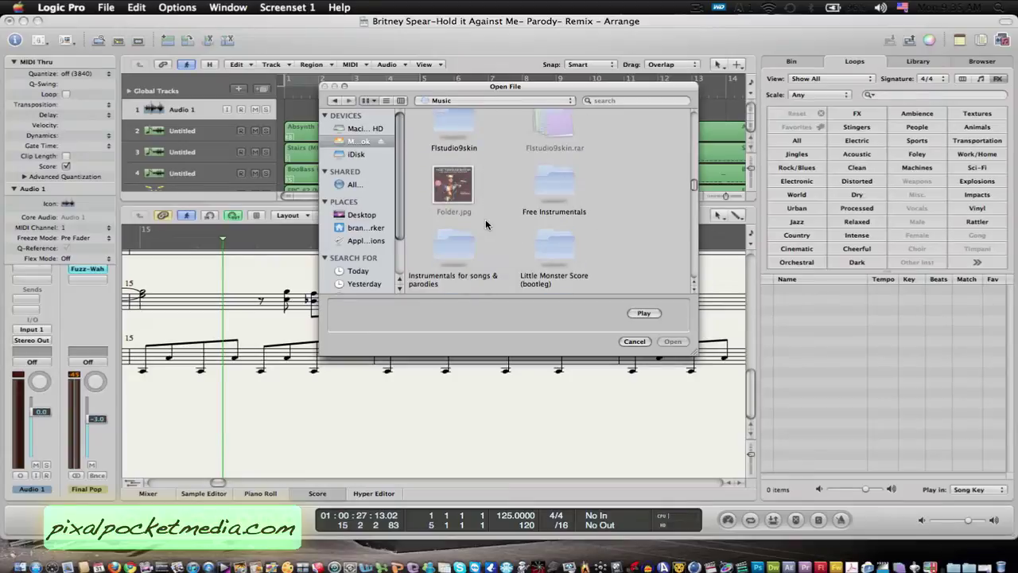
pyautogui.scroll(-4, 486, 225)
pyautogui.scroll(7, 486, 225)
pyautogui.scroll(3, 486, 225)
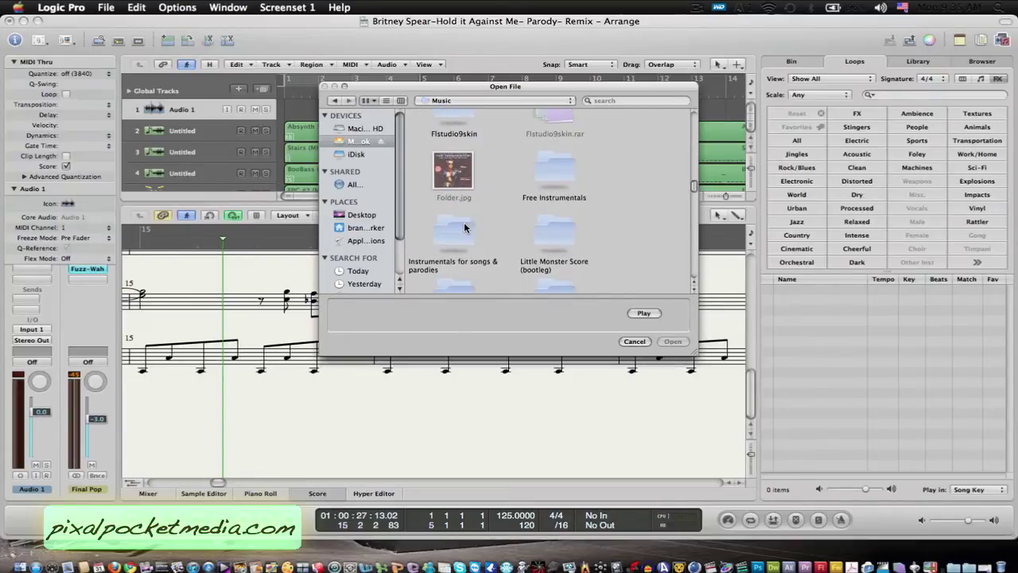
pyautogui.doubleClick(478, 232)
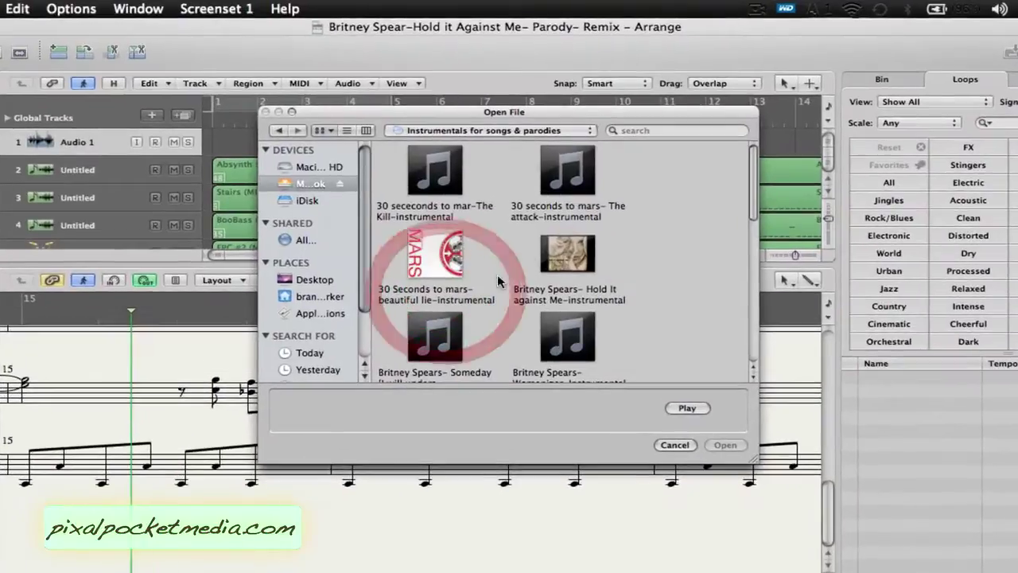
# Import the file "Britney Spears- Hold It against Me-instrumental" onto the Audio 1 track
pyautogui.scroll(-3, 501, 267)
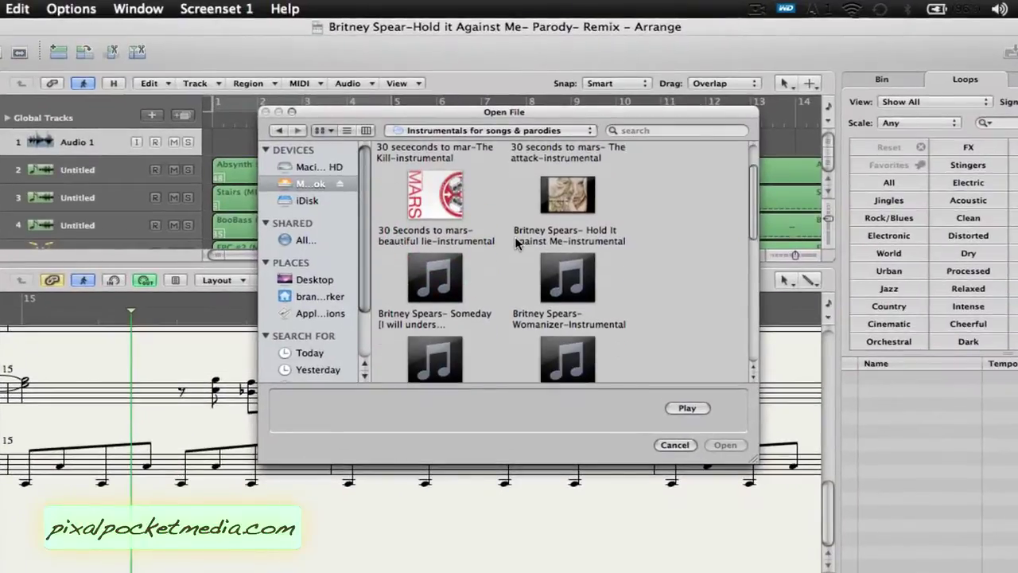
pyautogui.scroll(-1, 500, 310)
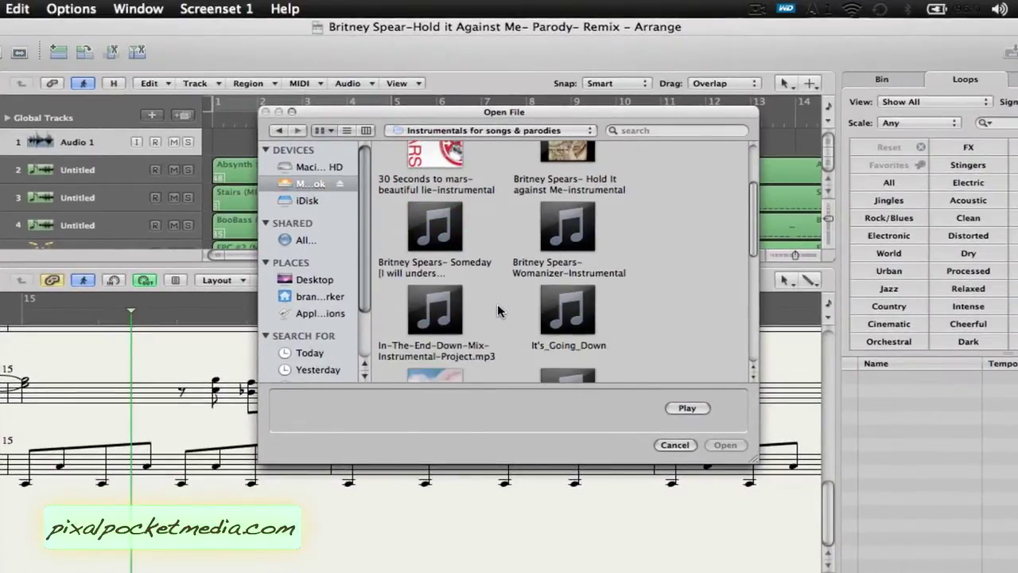
pyautogui.scroll(3, 500, 310)
pyautogui.click(554, 238)
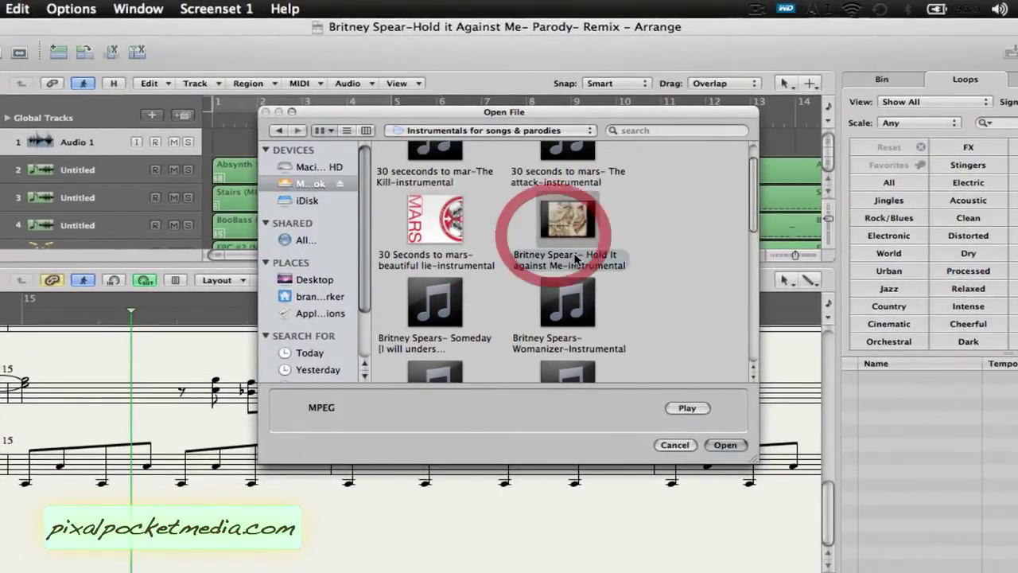
pyautogui.click(726, 444)
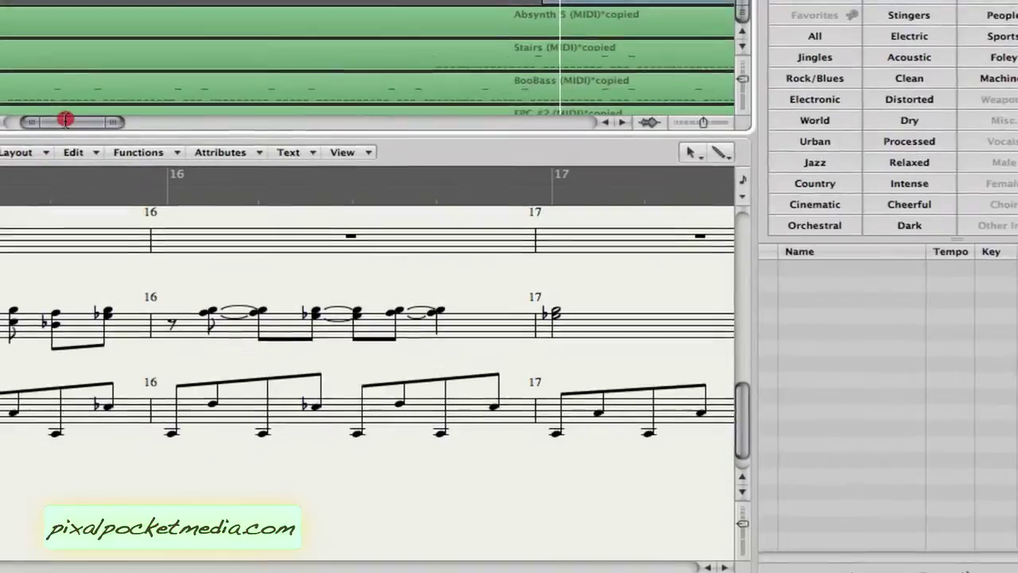
# Move the imported instrumental region on Audio 1 to bar 1 and set the playhead to bar 1
pyautogui.moveTo(66, 120); pyautogui.dragTo(113, 122)
pyautogui.moveTo(209, 204); pyautogui.dragTo(191, 203)
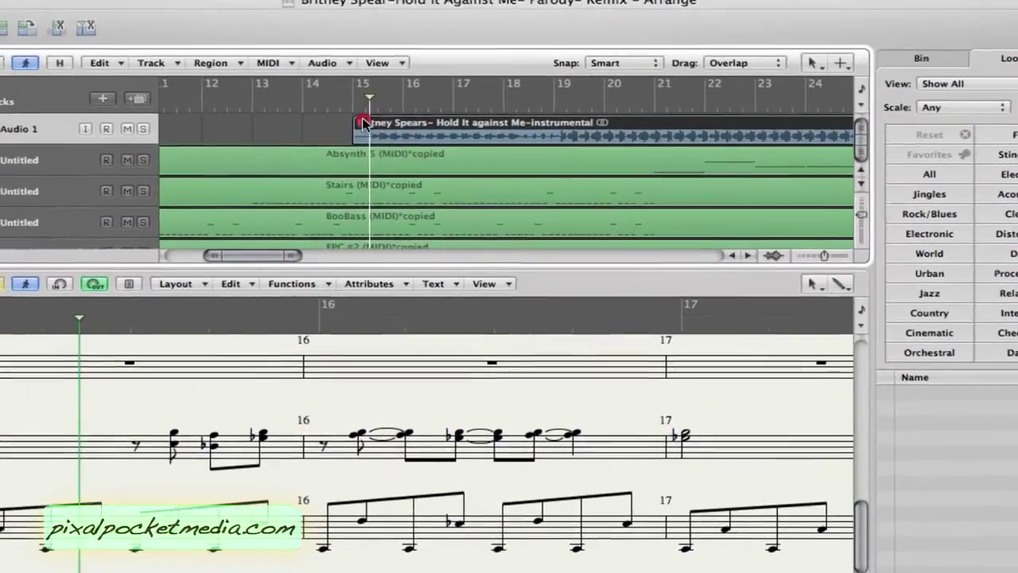
pyautogui.moveTo(305, 66); pyautogui.dragTo(203, 66)
pyautogui.moveTo(278, 136); pyautogui.dragTo(235, 145)
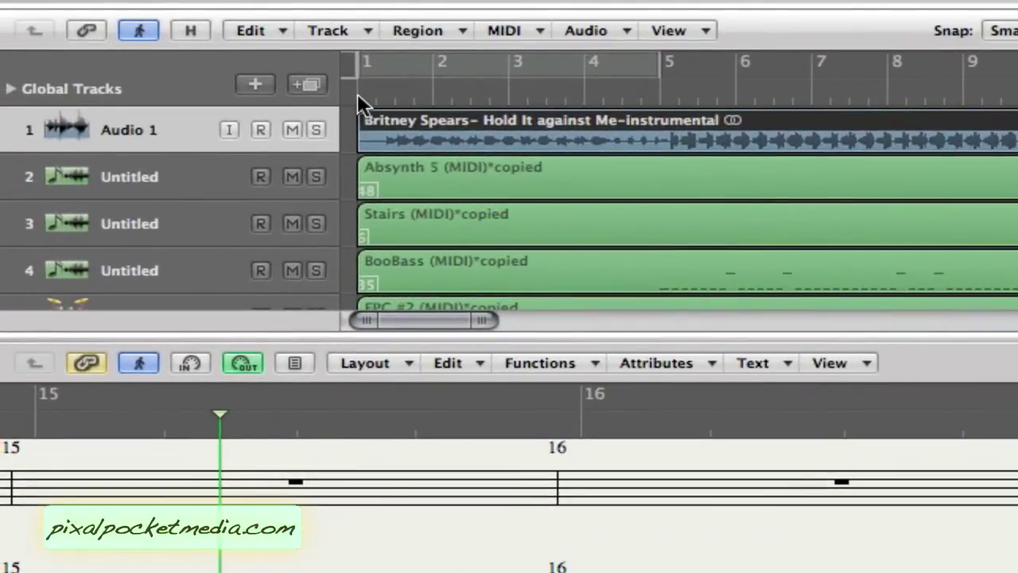
pyautogui.click(354, 91)
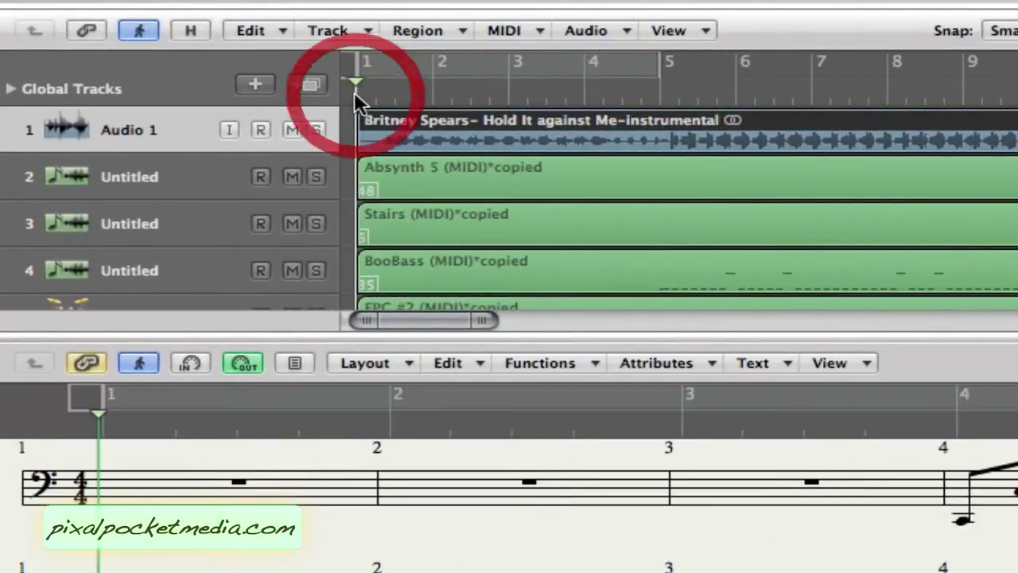
pyautogui.moveTo(409, 327); pyautogui.dragTo(282, 311)
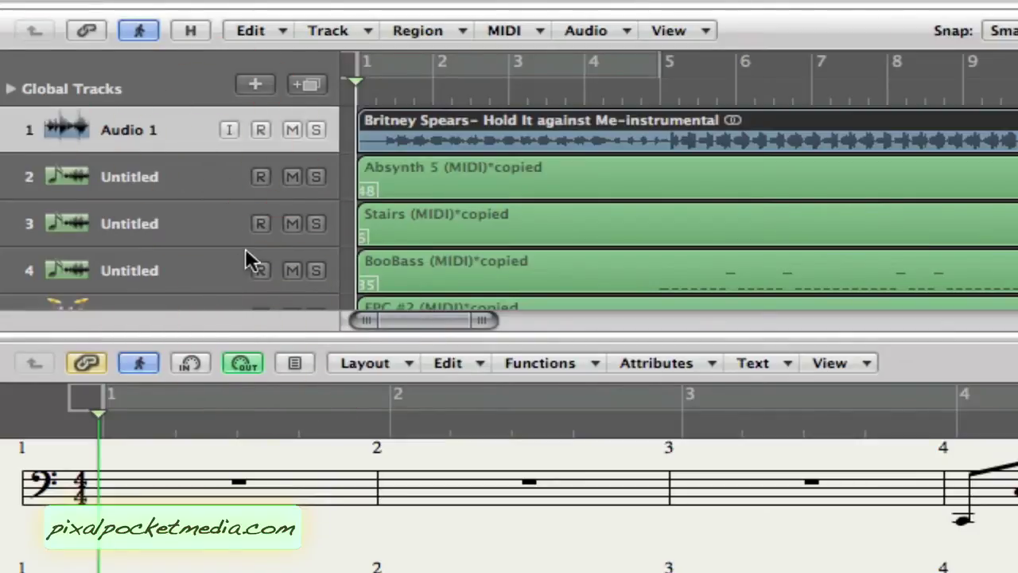
# Solo the Audio 1 track and play the instrumental from bar 1 at a lower system volume
pyautogui.click(316, 129)
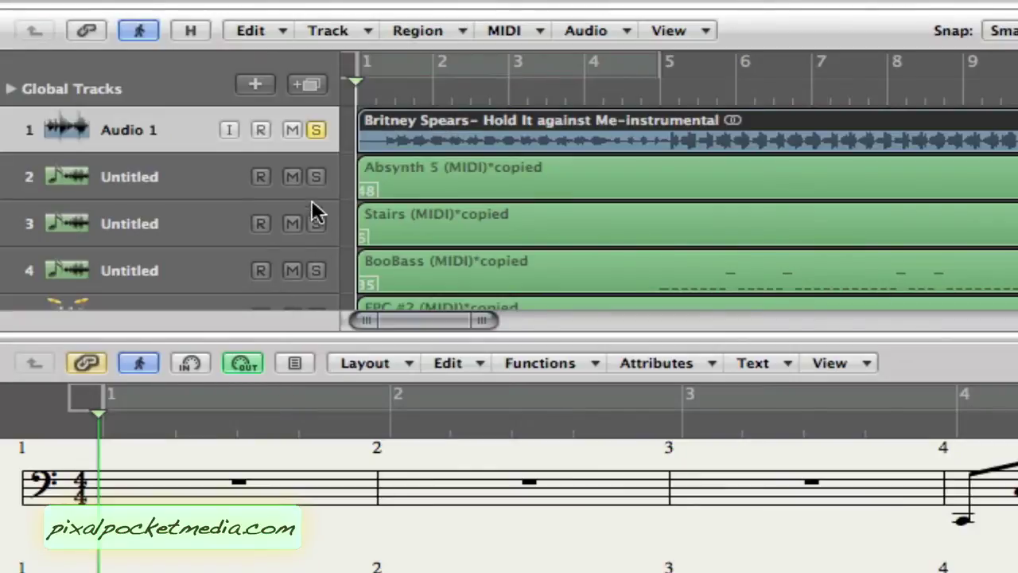
pyautogui.click(293, 176)
pyautogui.press('space')
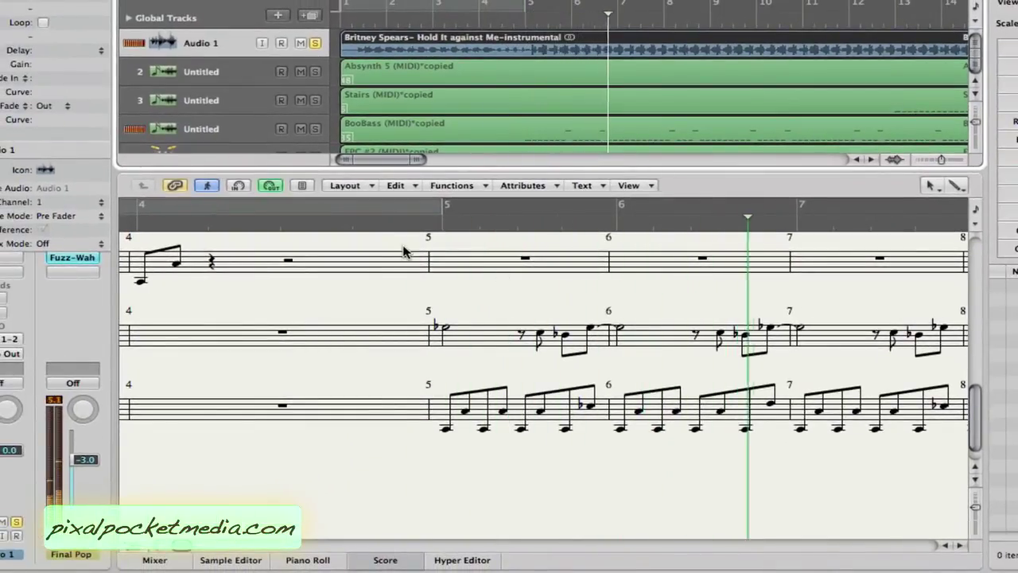
pyautogui.press('XF86AudioLowerVolume')
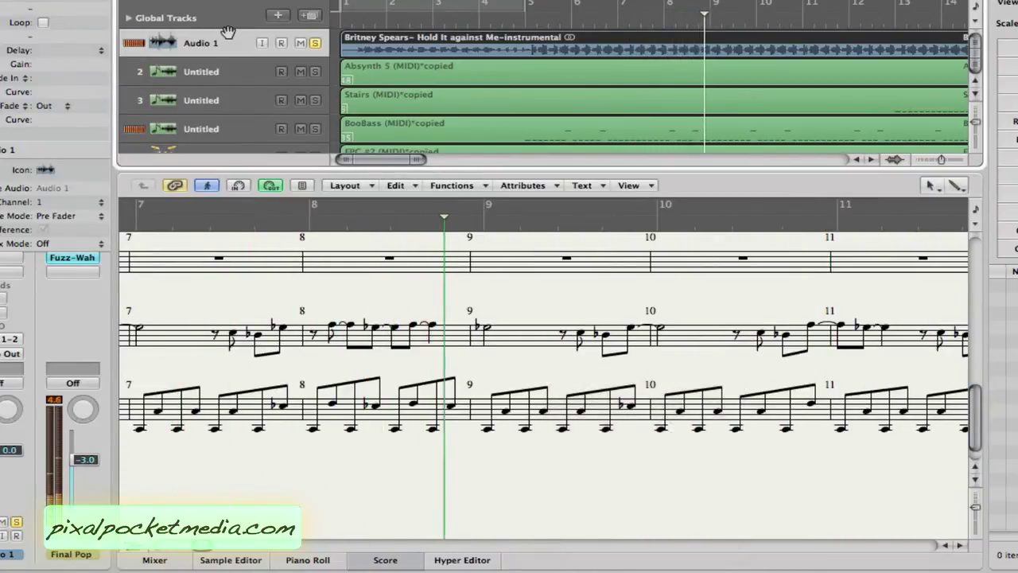
# Show the Mixer's insert slots and view the Nexus channel's Channel EQ, closing its window again
pyautogui.click(154, 560)
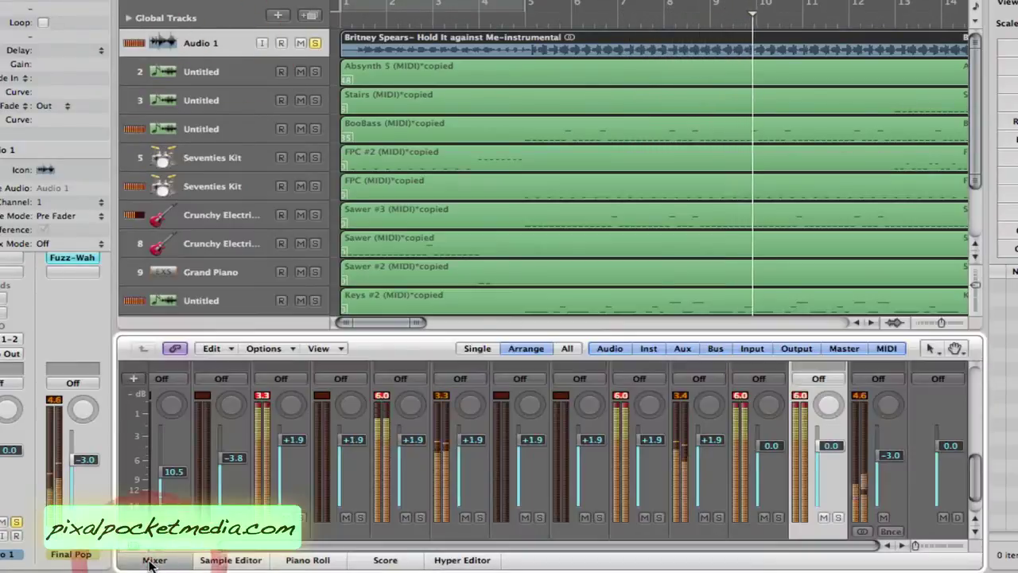
pyautogui.scroll(5, 787, 517)
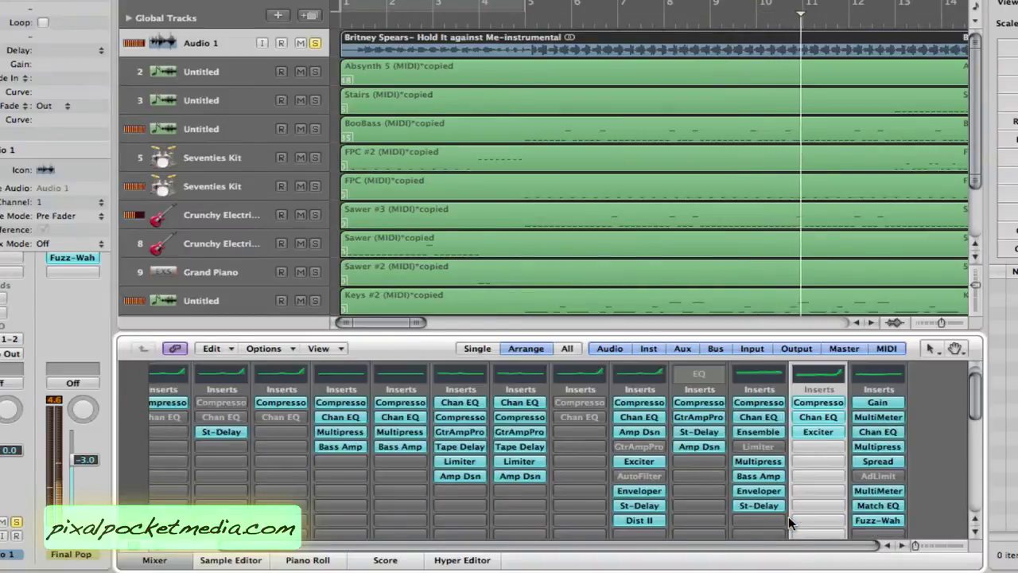
pyautogui.click(817, 418)
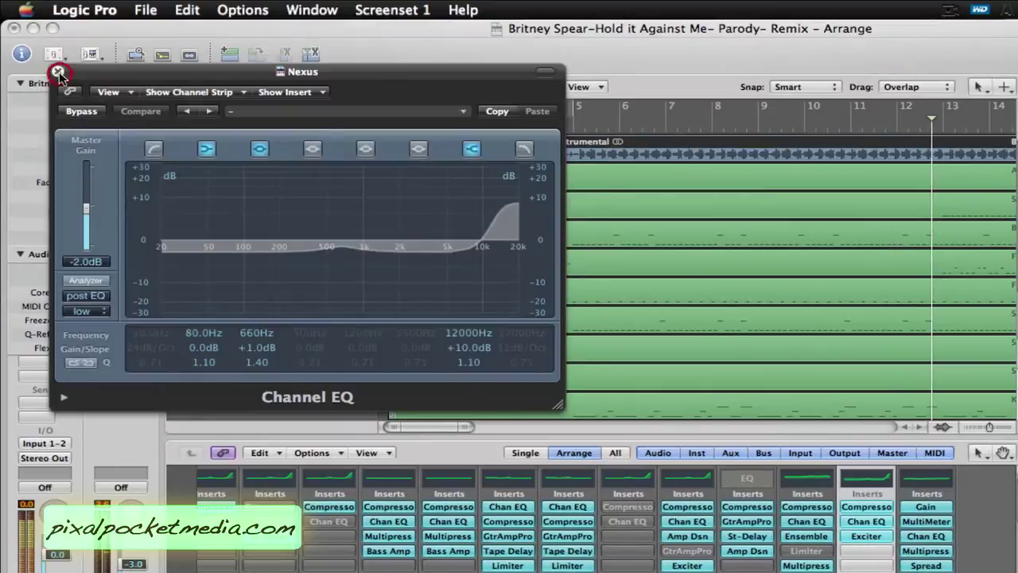
pyautogui.click(58, 74)
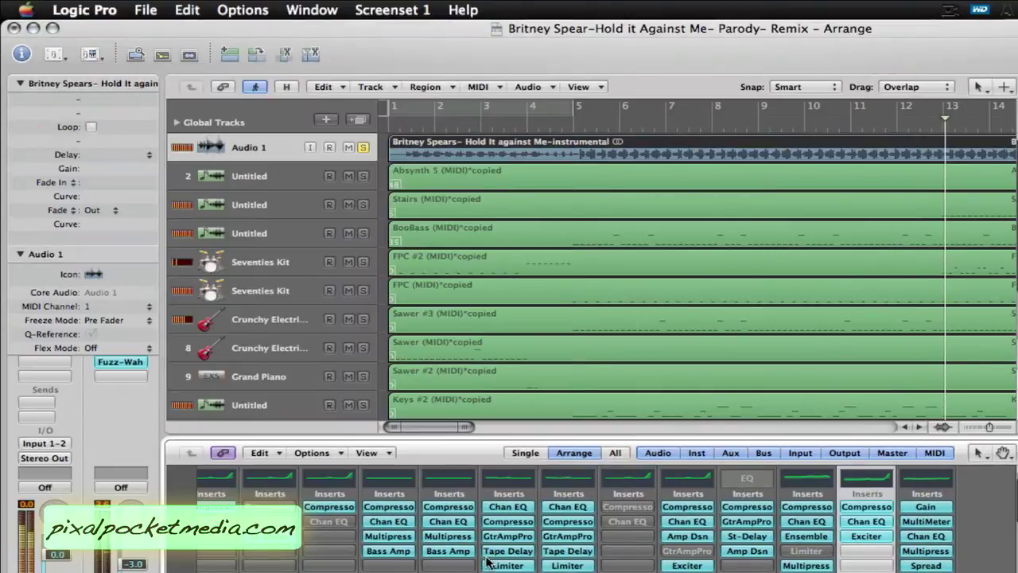
# Add a Channel EQ to the Audio 1 channel, raise its master gain, and close the plug-in window
pyautogui.scroll(1, 195, 449)
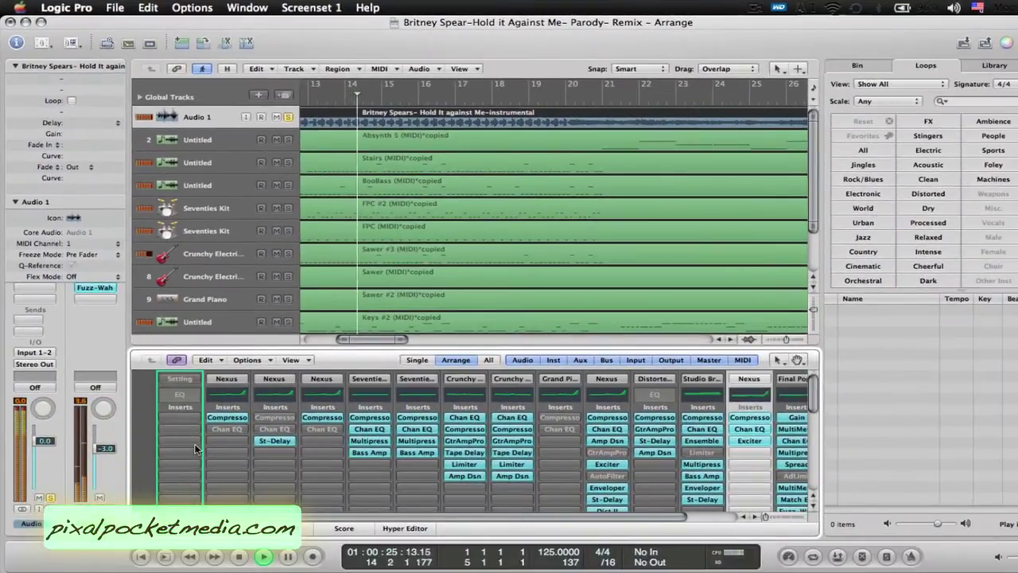
pyautogui.doubleClick(177, 395)
pyautogui.moveTo(88, 209); pyautogui.dragTo(67, 167)
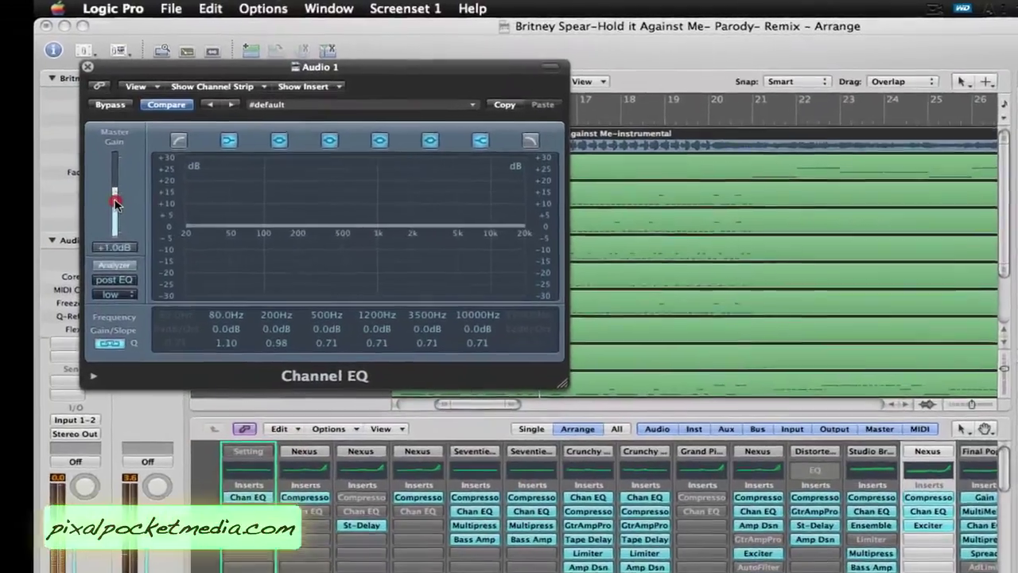
pyautogui.moveTo(125, 200); pyautogui.dragTo(125, 193)
pyautogui.click(95, 68)
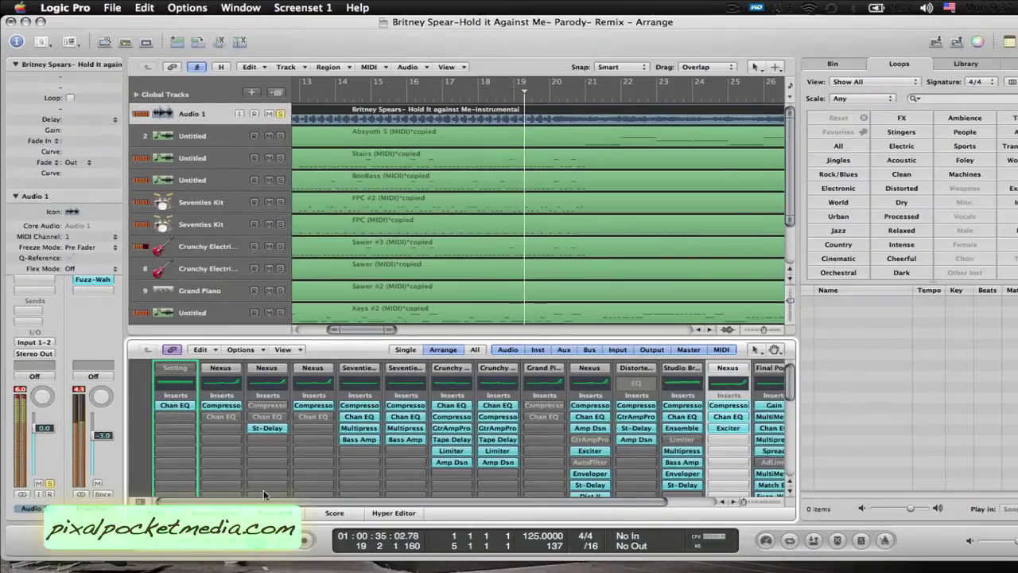
# Open the Score editor, look through the tracks' notation up to about bar 45 while the song plays, and stop playback
pyautogui.press('n')
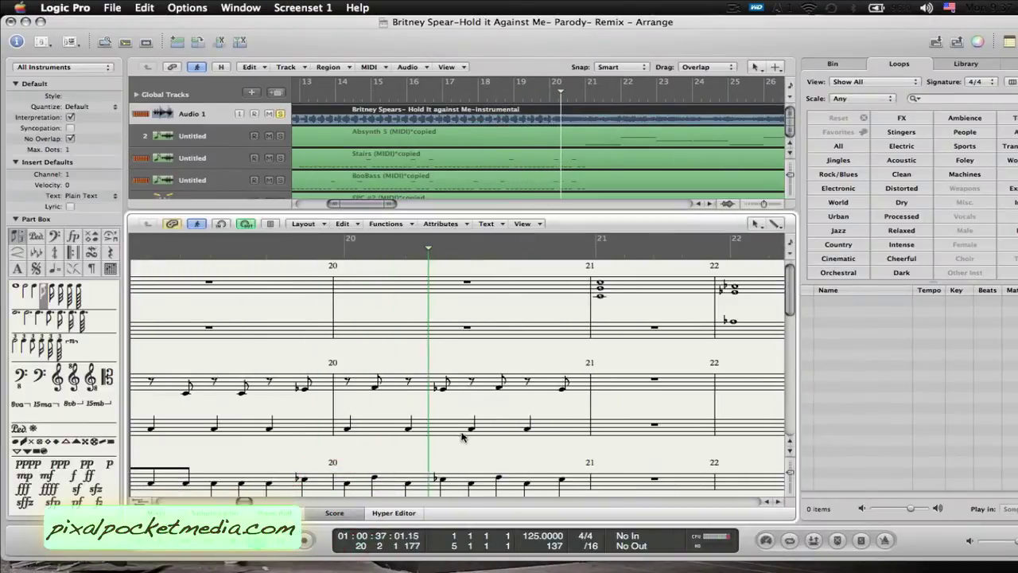
pyautogui.scroll(-4, 462, 438)
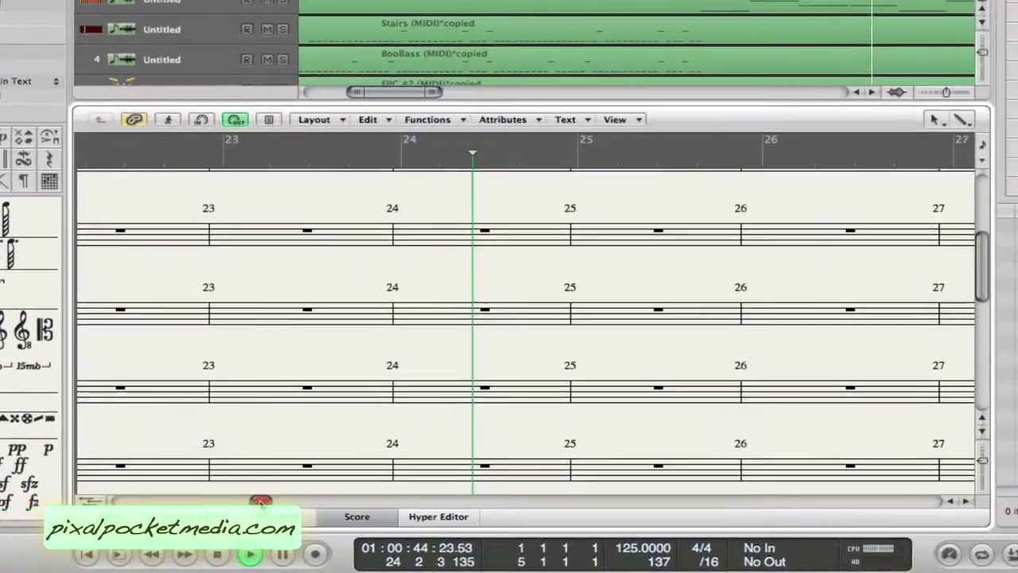
pyautogui.moveTo(261, 502); pyautogui.dragTo(277, 501)
pyautogui.scroll(-5, 313, 432)
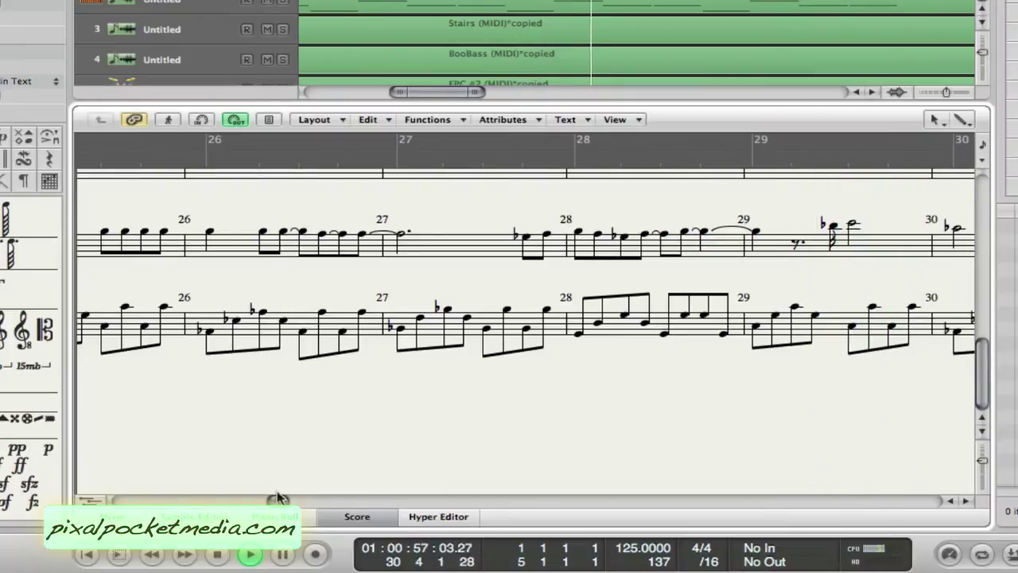
pyautogui.moveTo(280, 501); pyautogui.dragTo(307, 502)
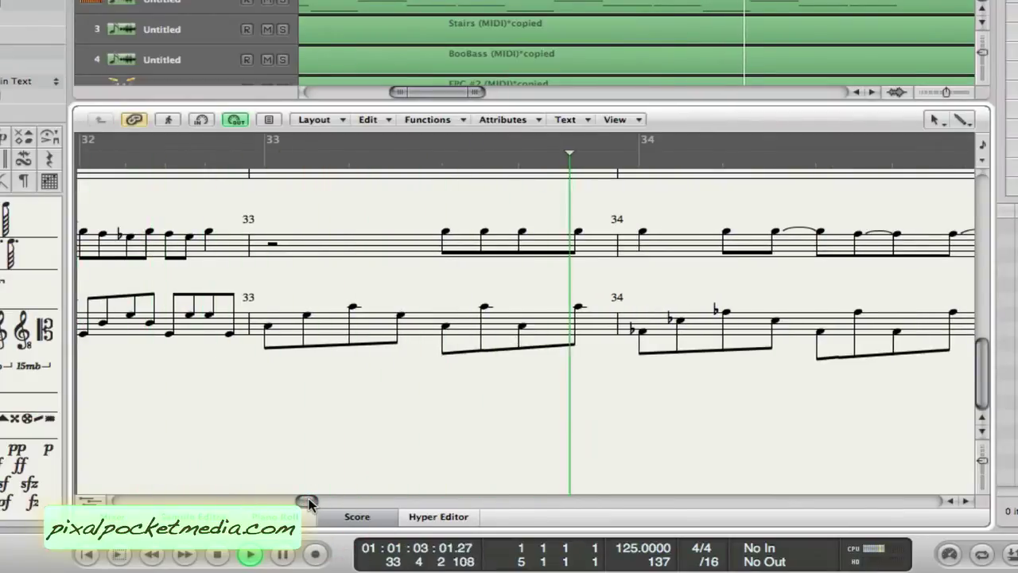
pyautogui.moveTo(309, 503); pyautogui.dragTo(360, 514)
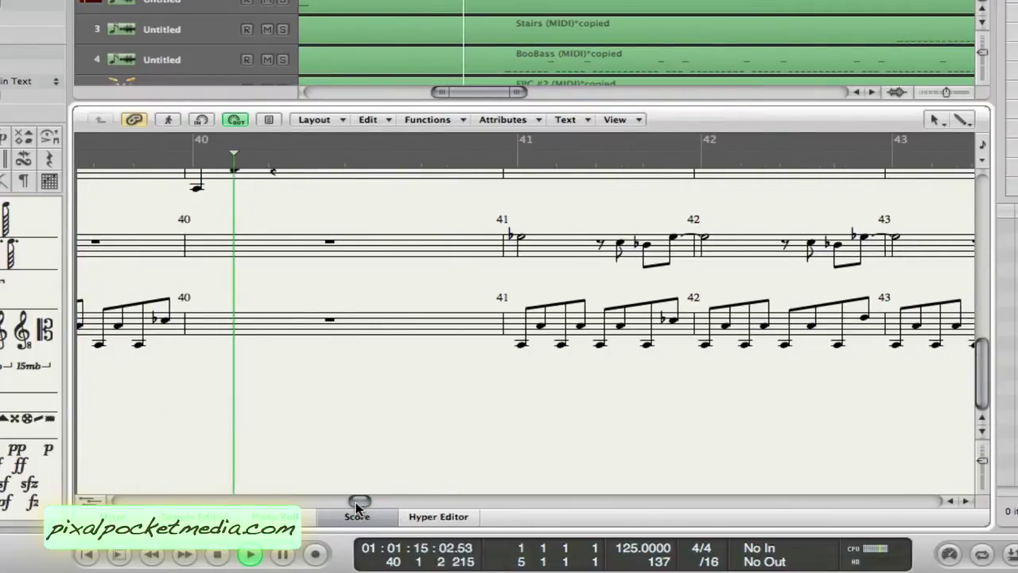
pyautogui.moveTo(357, 506); pyautogui.dragTo(373, 503)
pyautogui.click(373, 500)
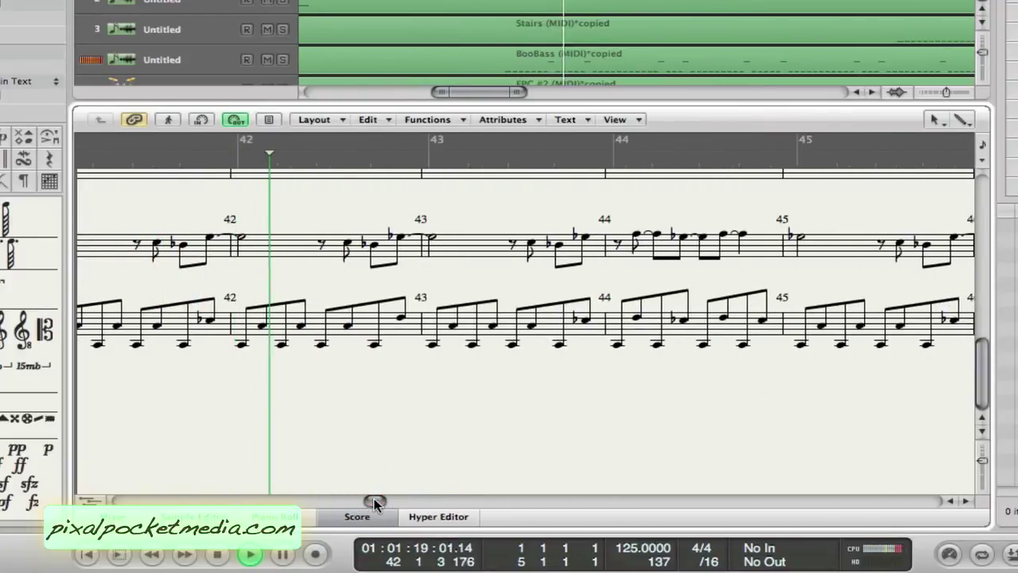
pyautogui.press('space')
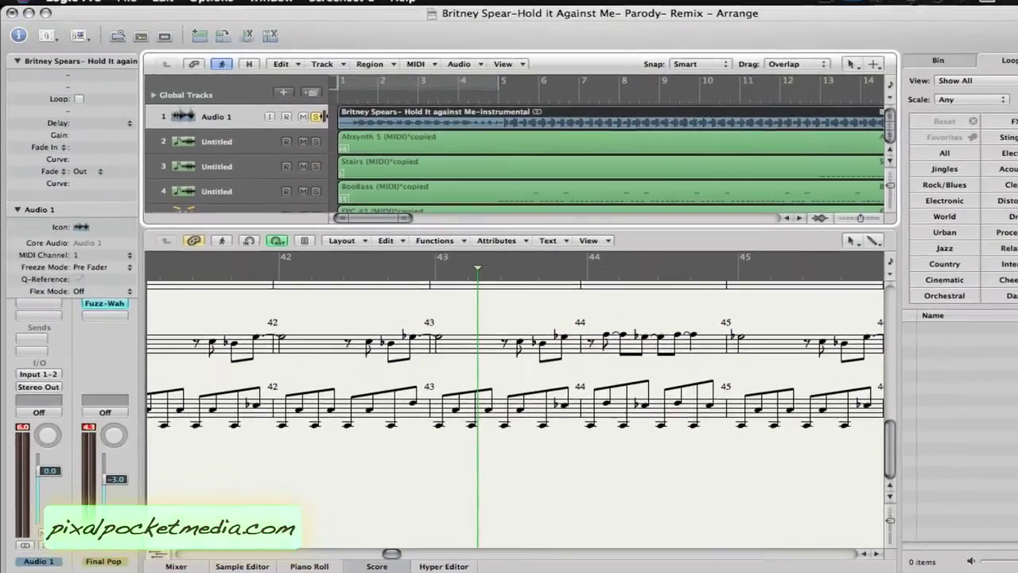
# Mute the Audio 1 track and turn off its solo, and disarm recording on the Absynth 5 track
pyautogui.click(302, 116)
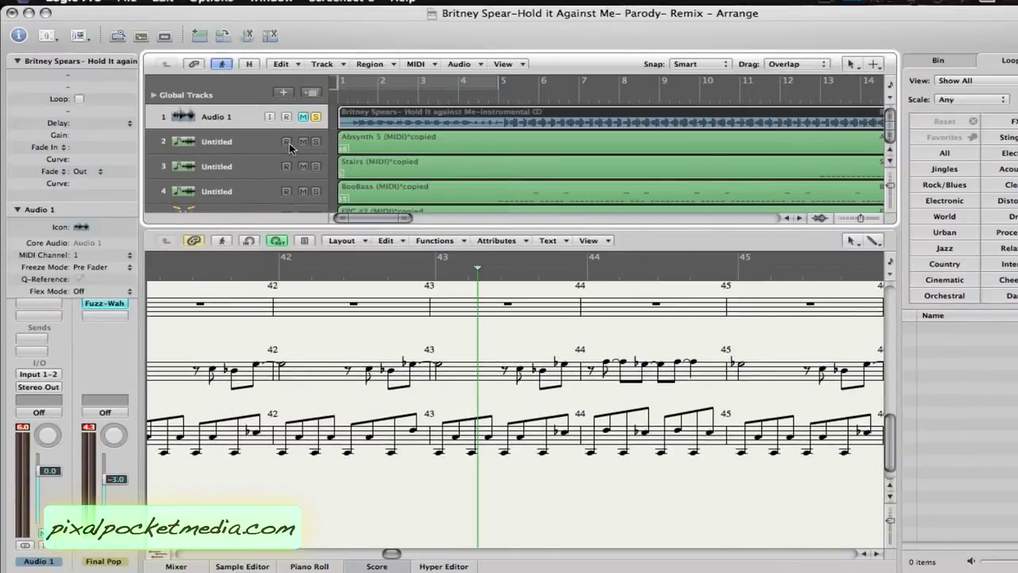
pyautogui.click(237, 144)
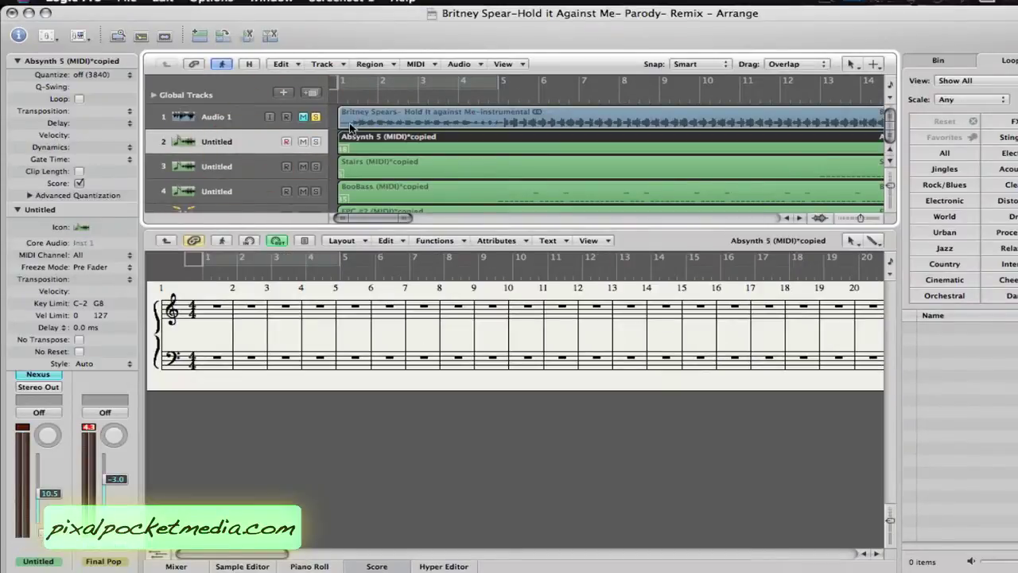
pyautogui.click(338, 94)
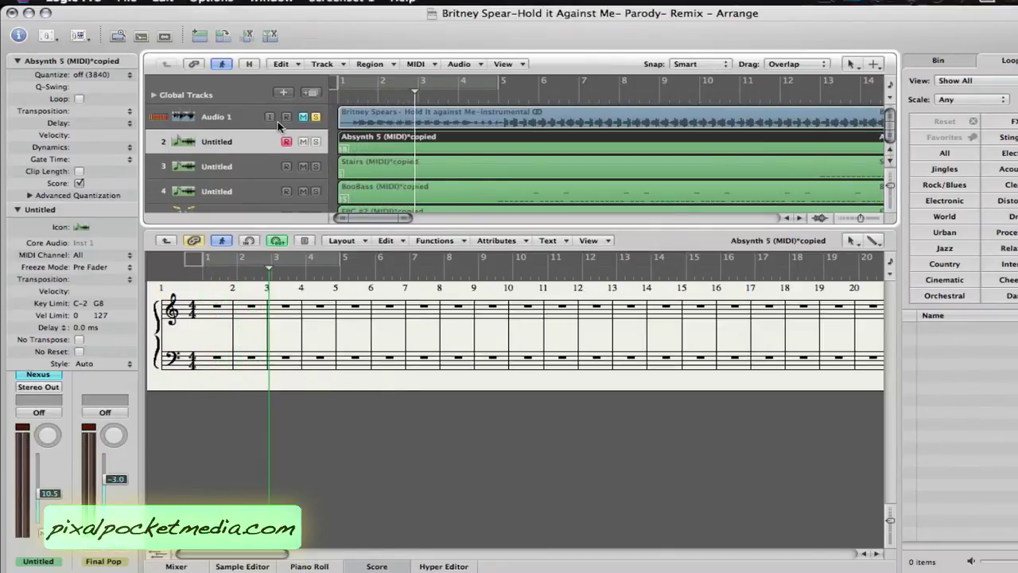
pyautogui.click(286, 142)
pyautogui.click(302, 117)
pyautogui.click(316, 117)
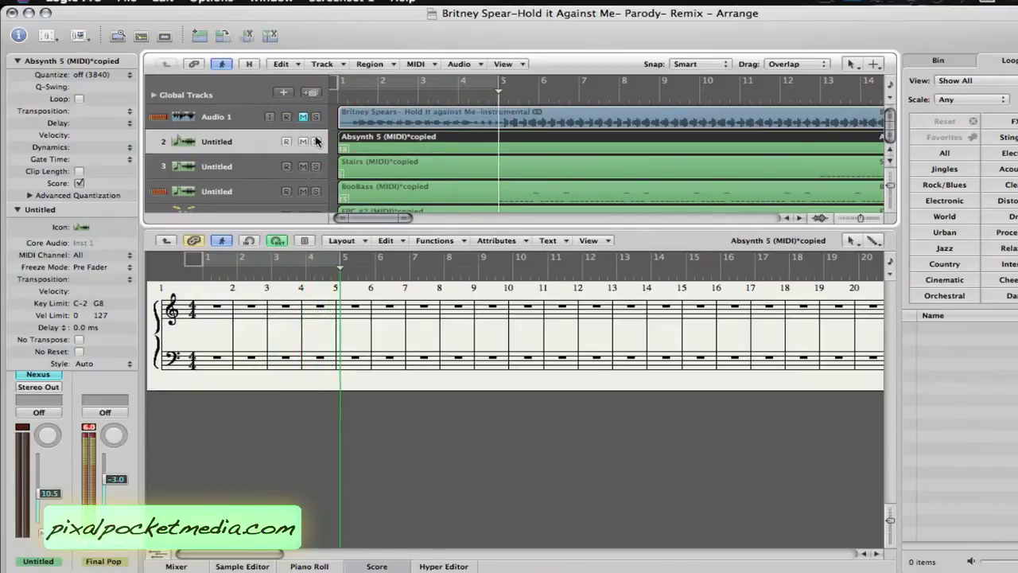
# Play the song from bar 1 and look through the Absynth 5 region's notation in the Score editor
pyautogui.click(341, 97)
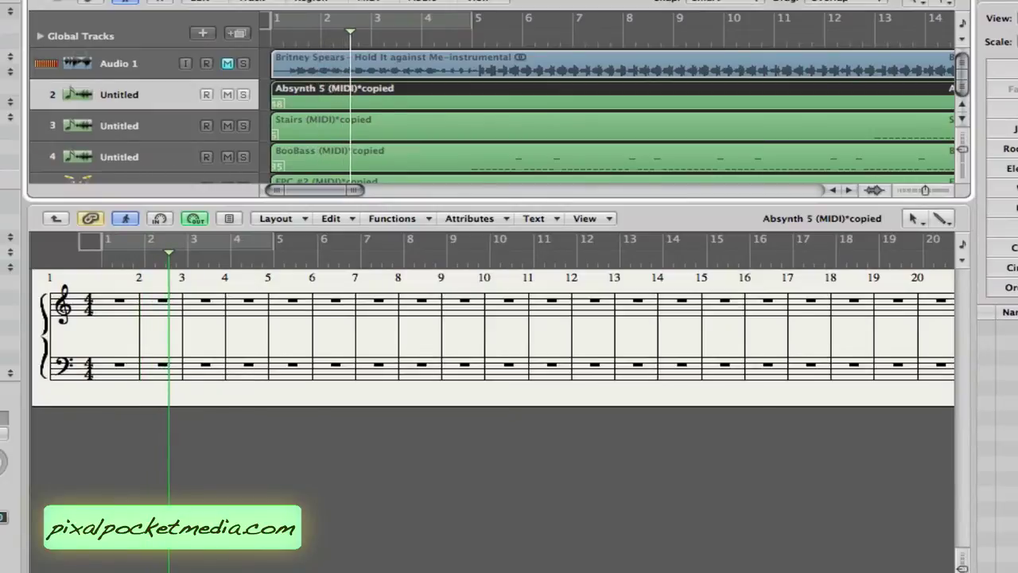
pyautogui.hscroll(15, 418, 340)
pyautogui.hscroll(5, 493, 334)
pyautogui.hscroll(-7, 493, 334)
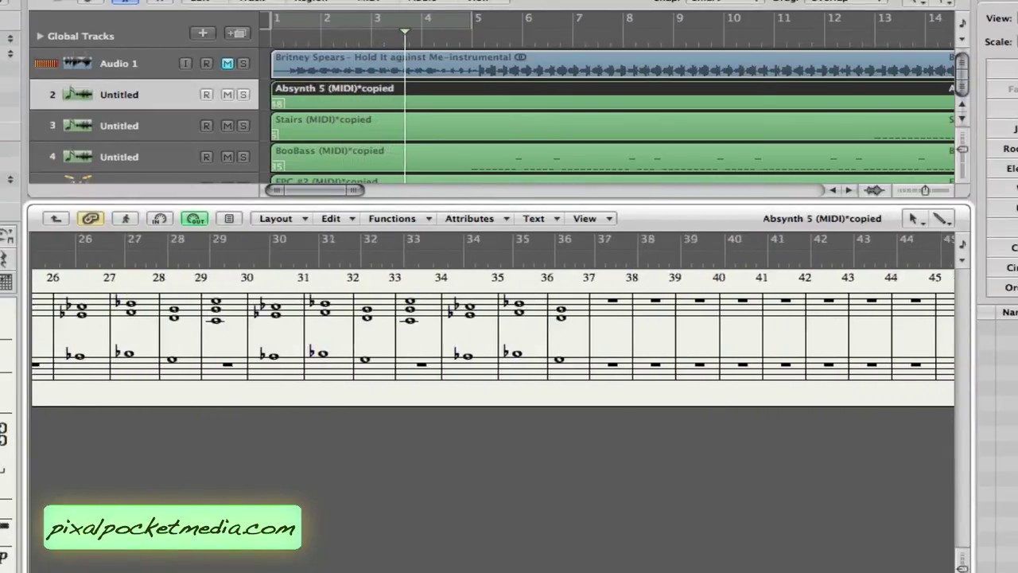
pyautogui.hscroll(-15, 493, 334)
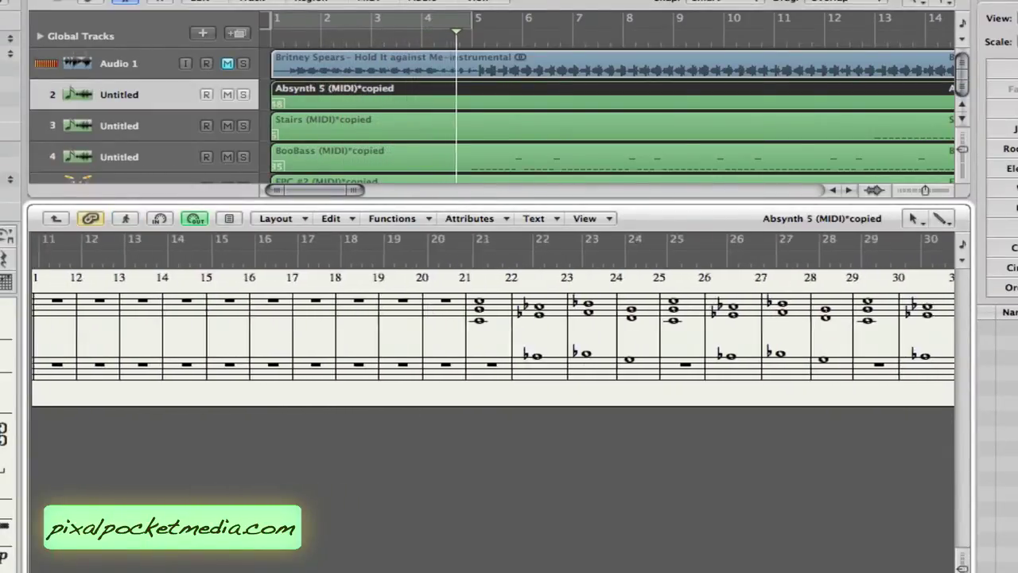
# Show the notation of the Stairs, BooBass, FPC #2 and FPC regions one after another during playback
pyautogui.click(136, 124)
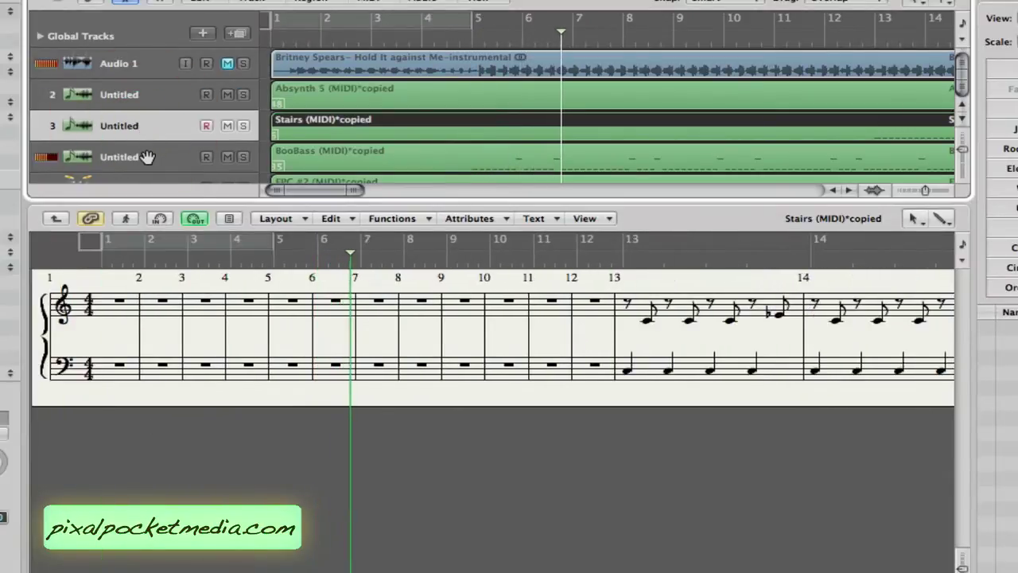
pyautogui.click(147, 156)
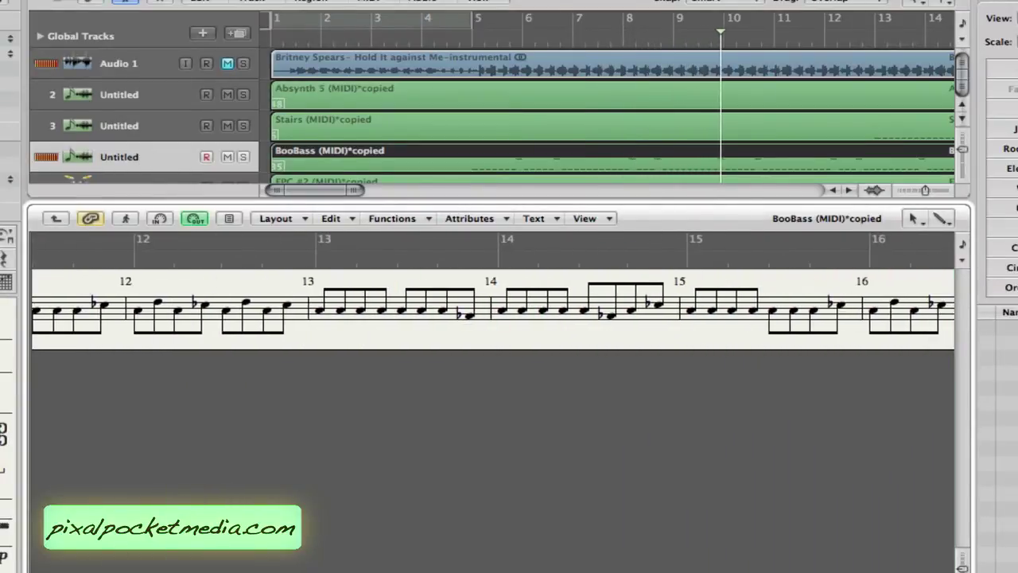
pyautogui.scroll(-1, 197, 170)
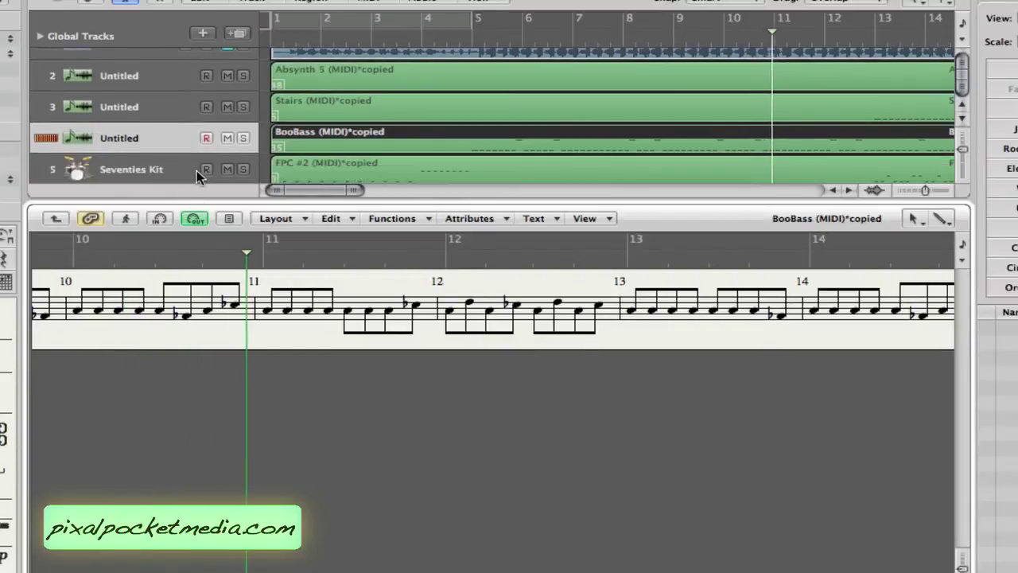
pyautogui.click(162, 170)
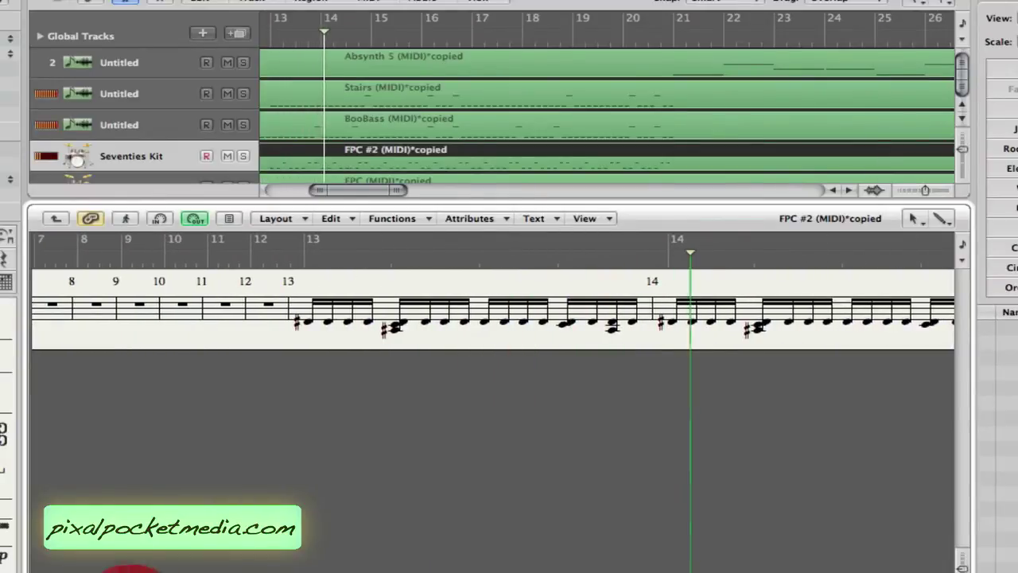
pyautogui.scroll(-1, 190, 147)
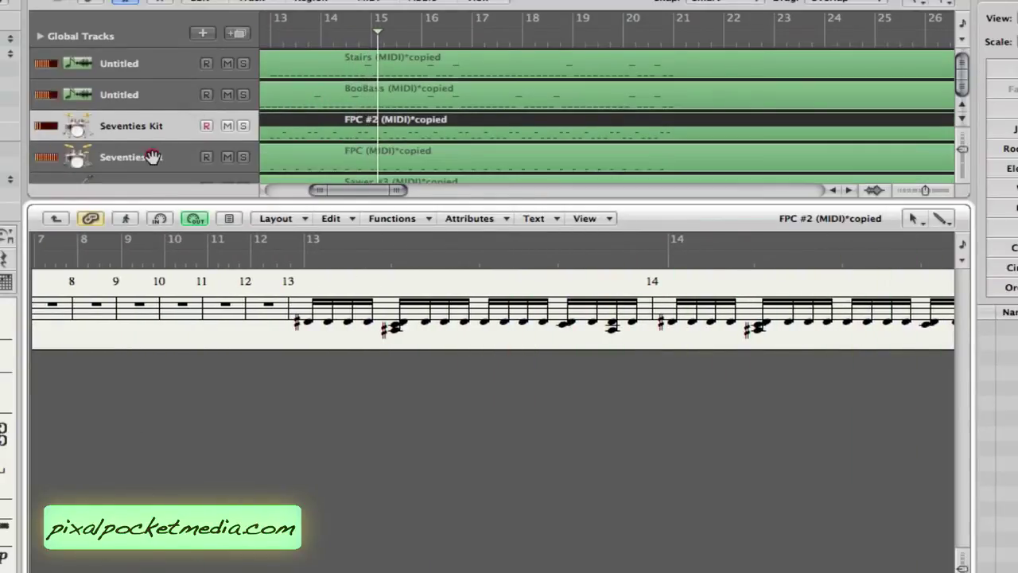
pyautogui.click(147, 156)
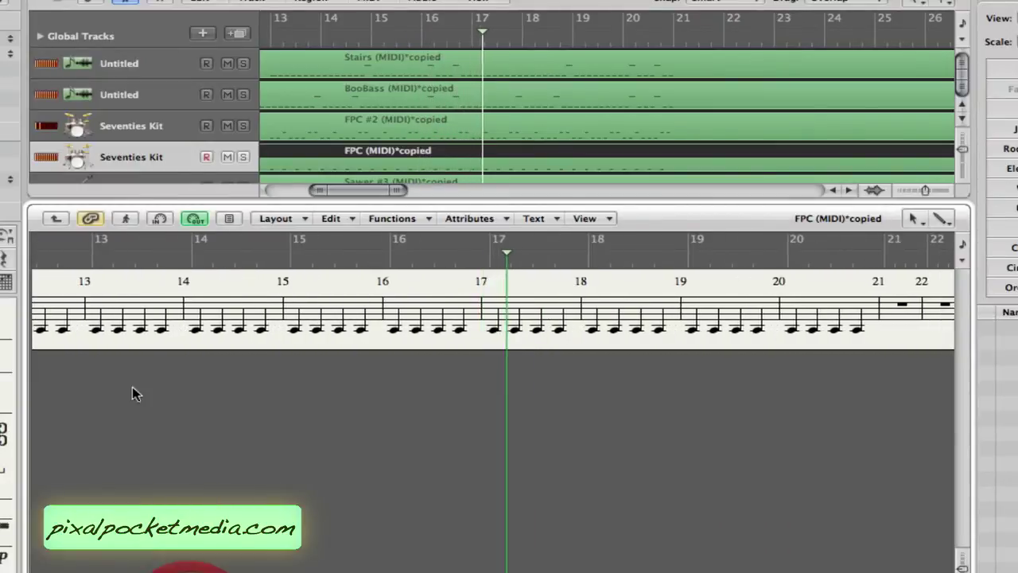
# Show the notation of the Sawer #3 and Sawer regions on the two Crunchy Electric guitar tracks
pyautogui.scroll(-1, 141, 139)
pyautogui.scroll(-1, 142, 138)
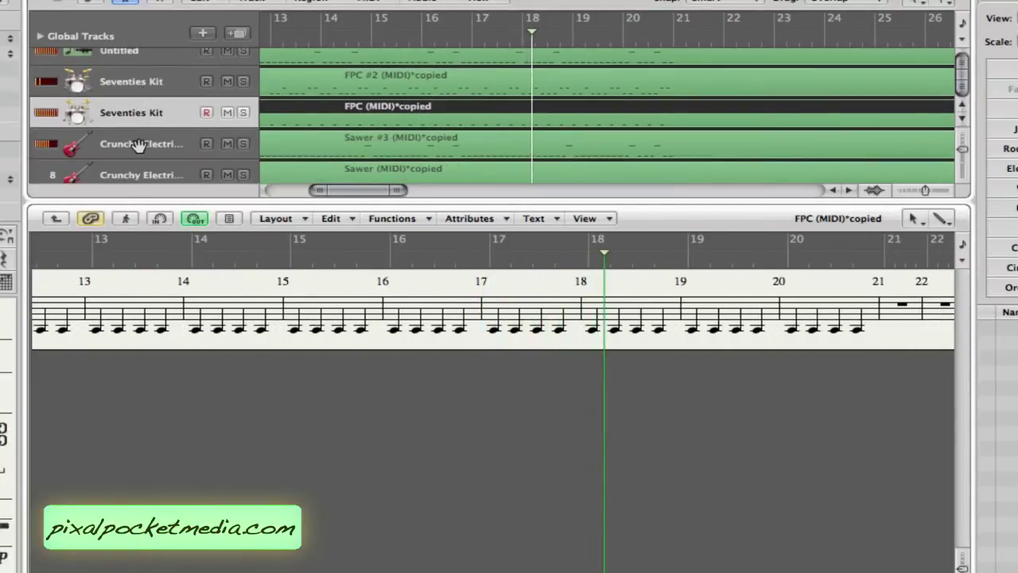
pyautogui.click(138, 143)
pyautogui.scroll(-1, 183, 146)
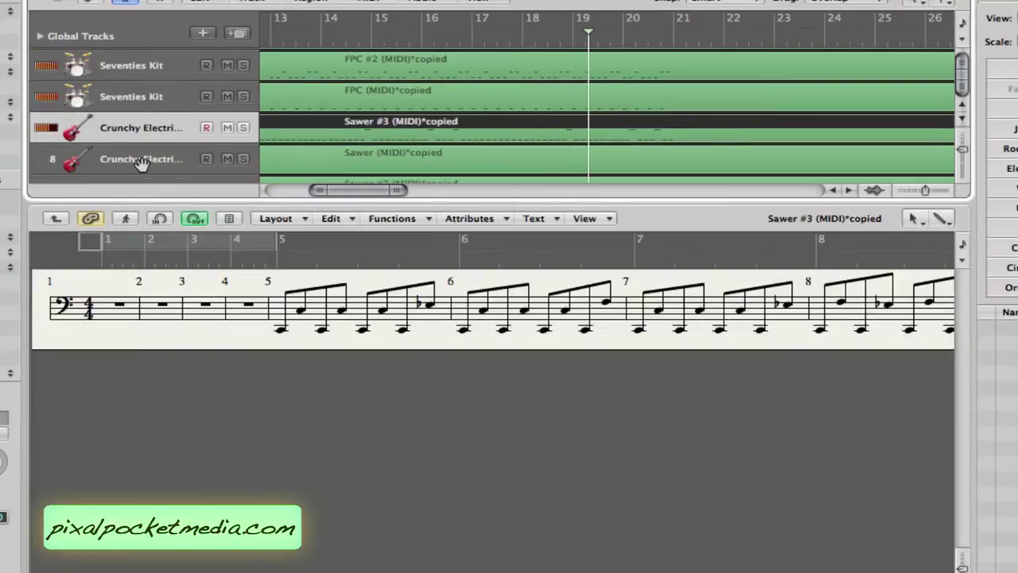
pyautogui.click(142, 162)
pyautogui.scroll(-1, 142, 164)
pyautogui.scroll(-1, 142, 164)
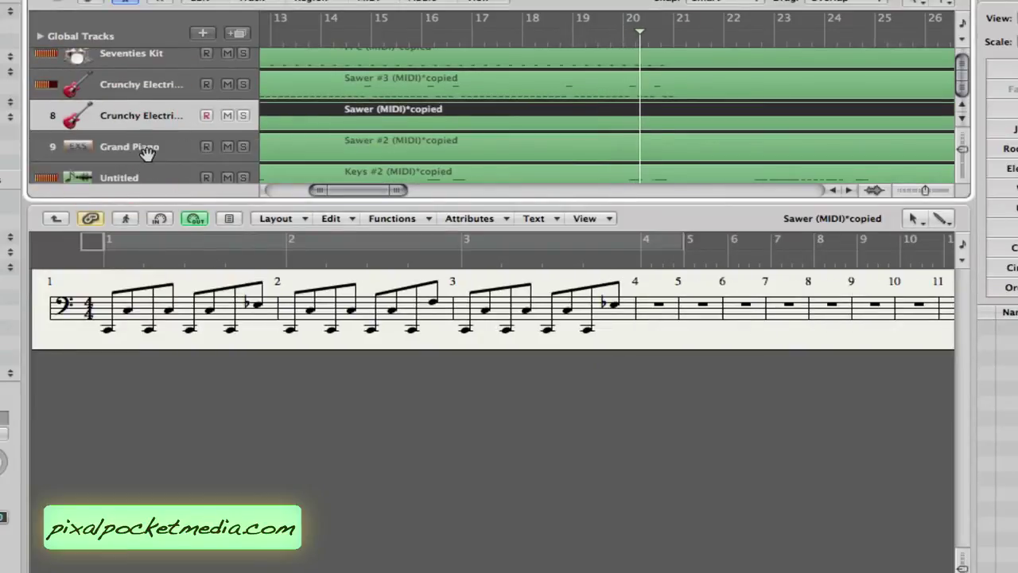
# Show the notation of the Keys #2 and Keys regions and of the Studio Tight Kit's 80s Pop Beat 07 region
pyautogui.scroll(-1, 147, 155)
pyautogui.click(152, 137)
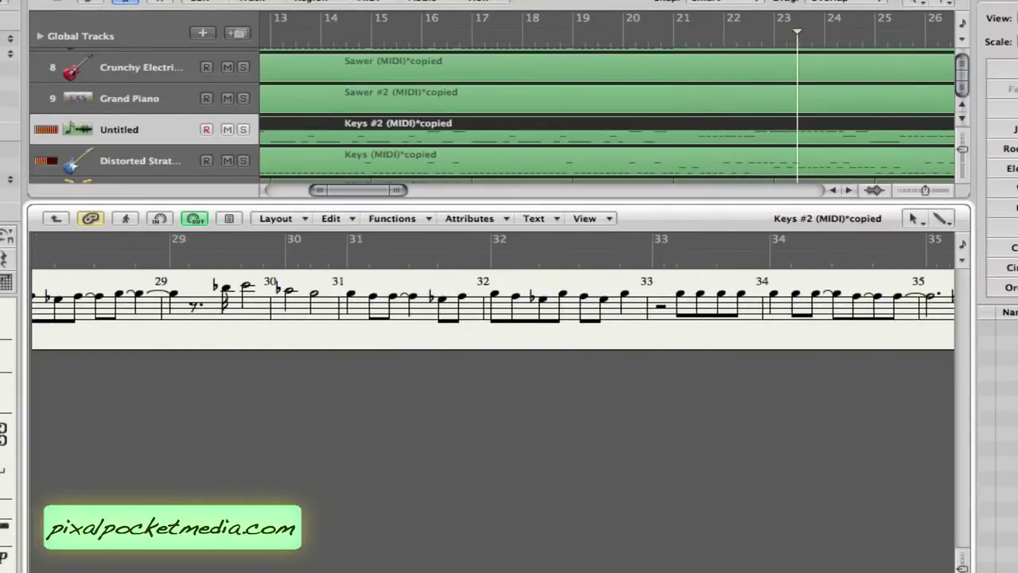
pyautogui.scroll(-1, 167, 172)
pyautogui.click(157, 143)
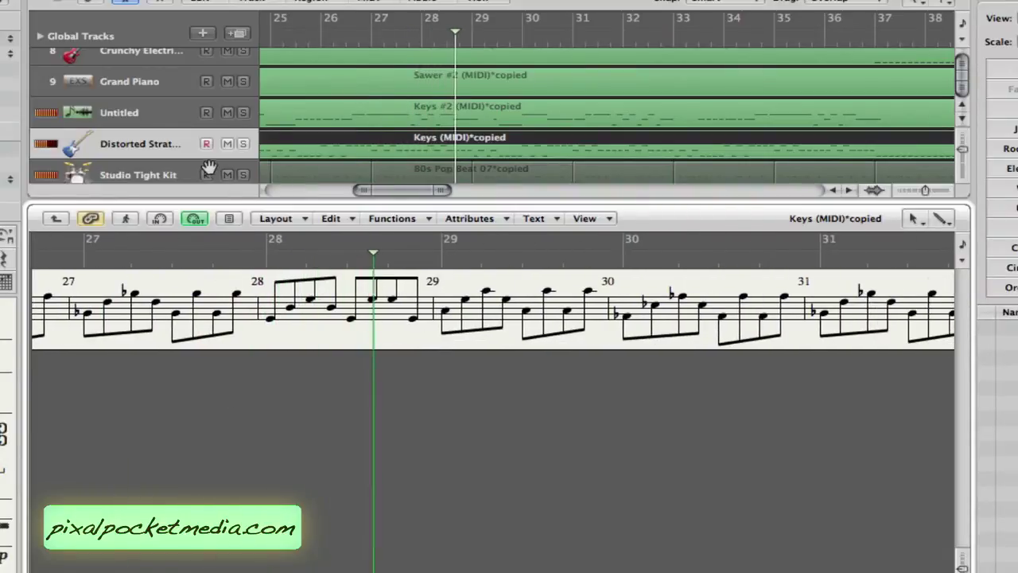
pyautogui.scroll(-1, 209, 164)
pyautogui.click(148, 154)
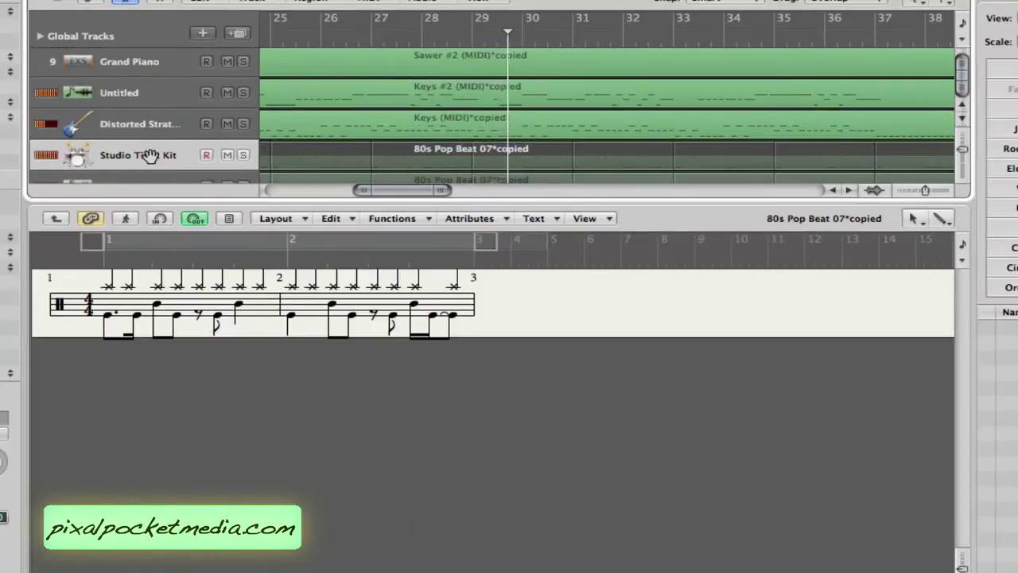
# View the Nexus track's notation, return to the Distorted Stratocaster track's score, and bring the arrangement back to bar 1 with playback stopped
pyautogui.scroll(-2, 150, 155)
pyautogui.scroll(-1, 150, 155)
pyautogui.click(148, 145)
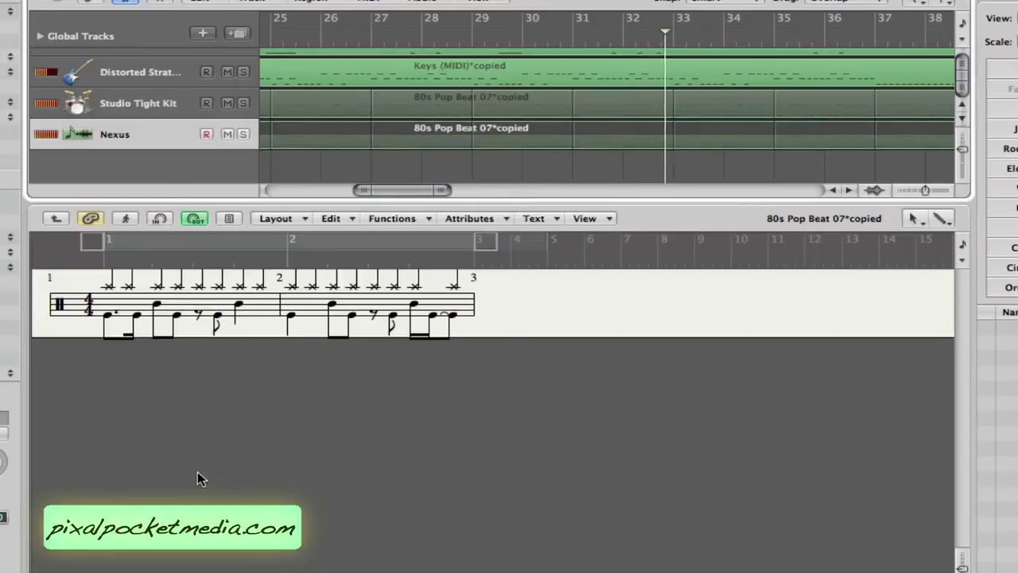
pyautogui.scroll(1, 119, 113)
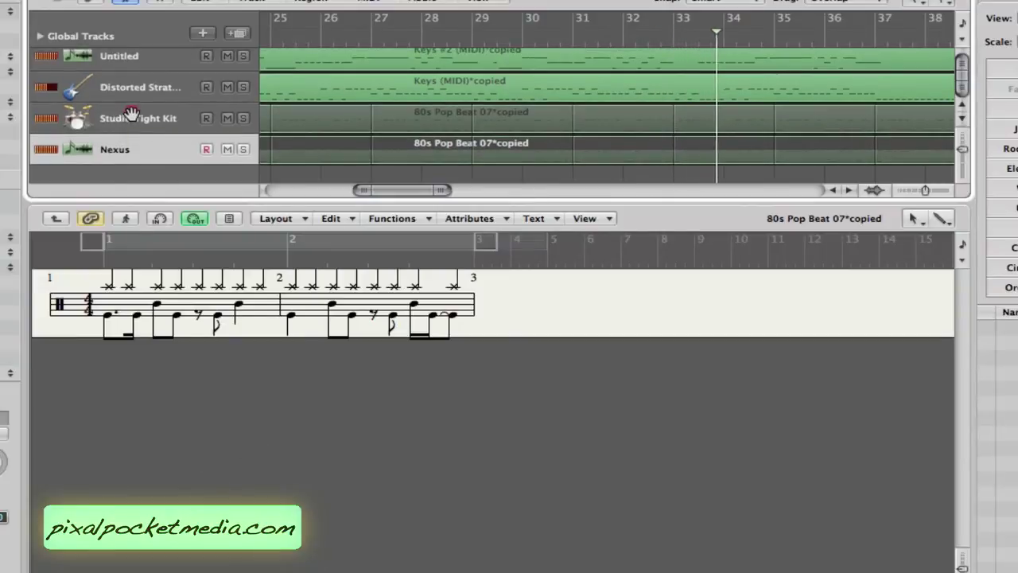
pyautogui.click(128, 115)
pyautogui.click(137, 87)
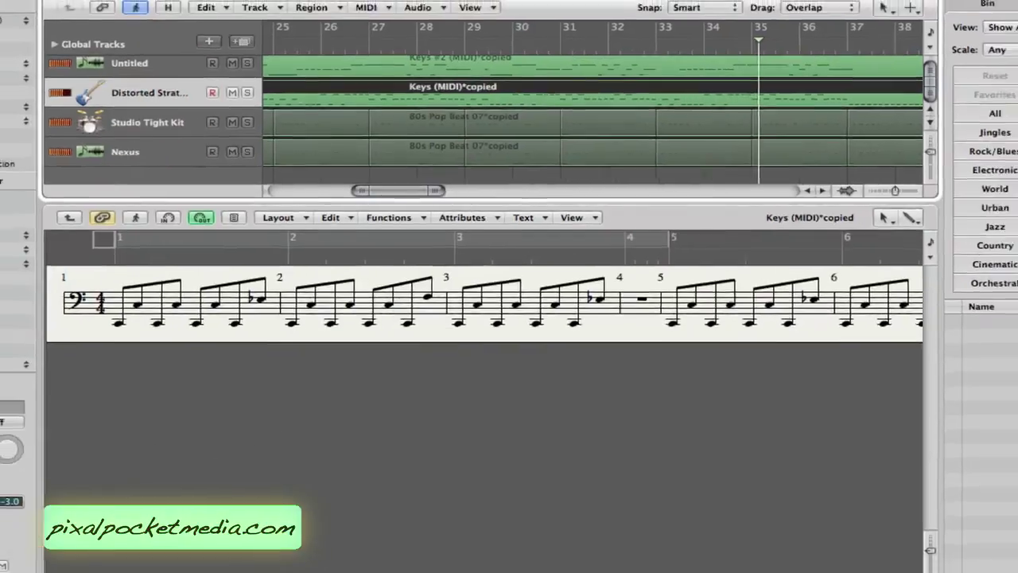
pyautogui.click(165, 477)
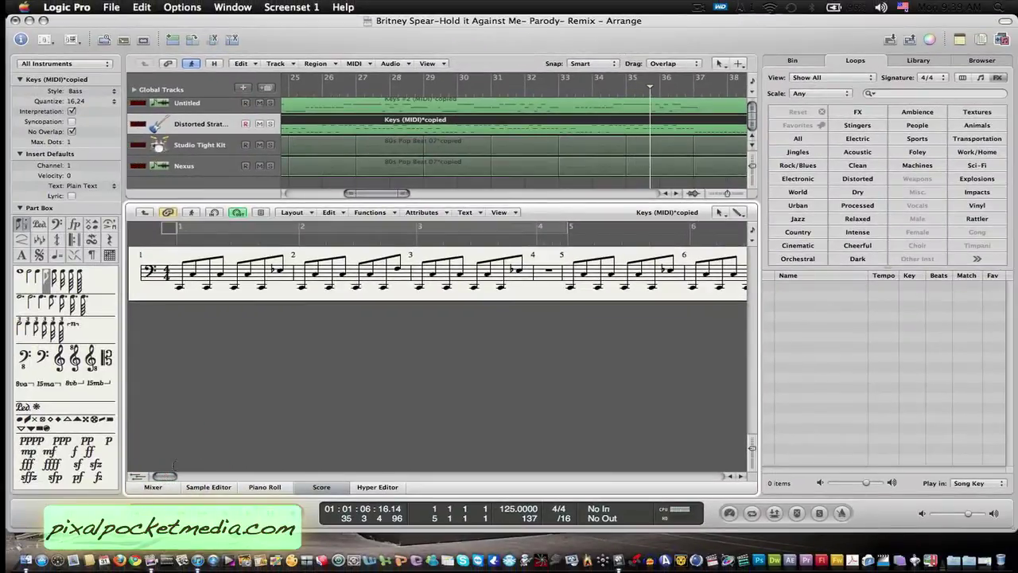
pyautogui.moveTo(380, 189); pyautogui.dragTo(299, 193)
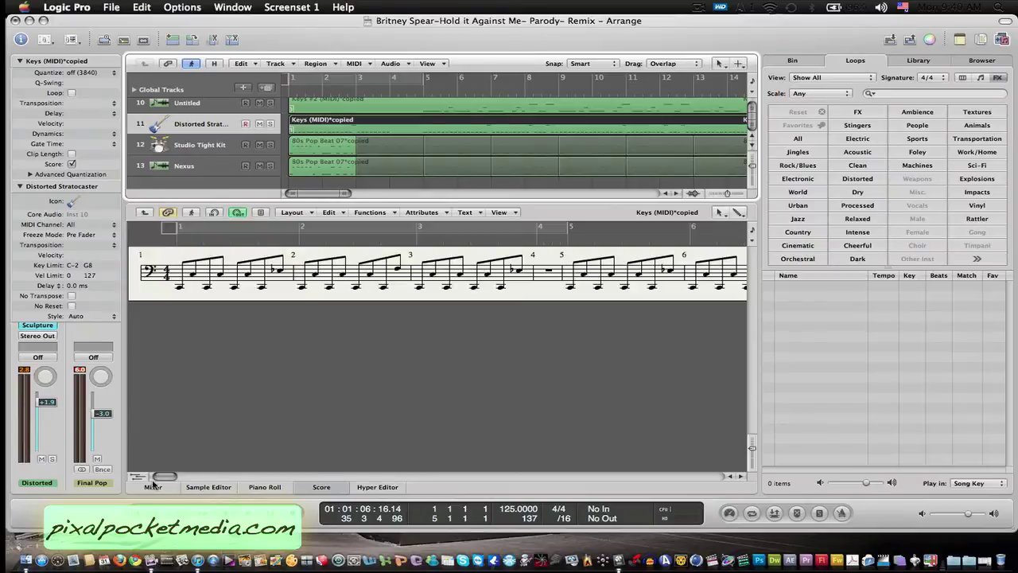
# Show the Keys region's notes in the Piano Roll and return both the arrangement and the note view to the beginning
pyautogui.click(270, 487)
pyautogui.moveTo(316, 473); pyautogui.dragTo(333, 474)
pyautogui.scroll(5, 346, 158)
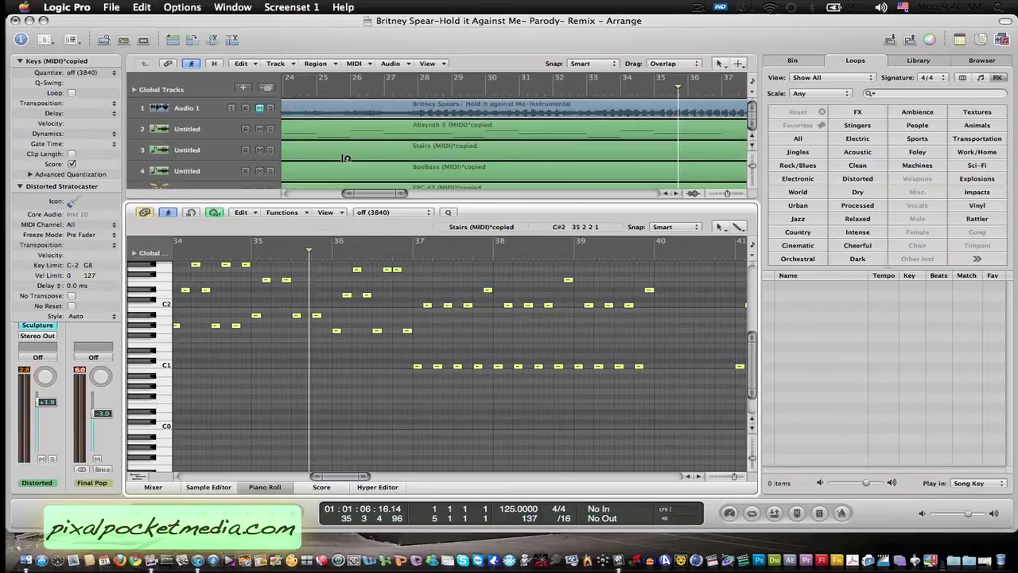
pyautogui.moveTo(376, 195); pyautogui.dragTo(294, 195)
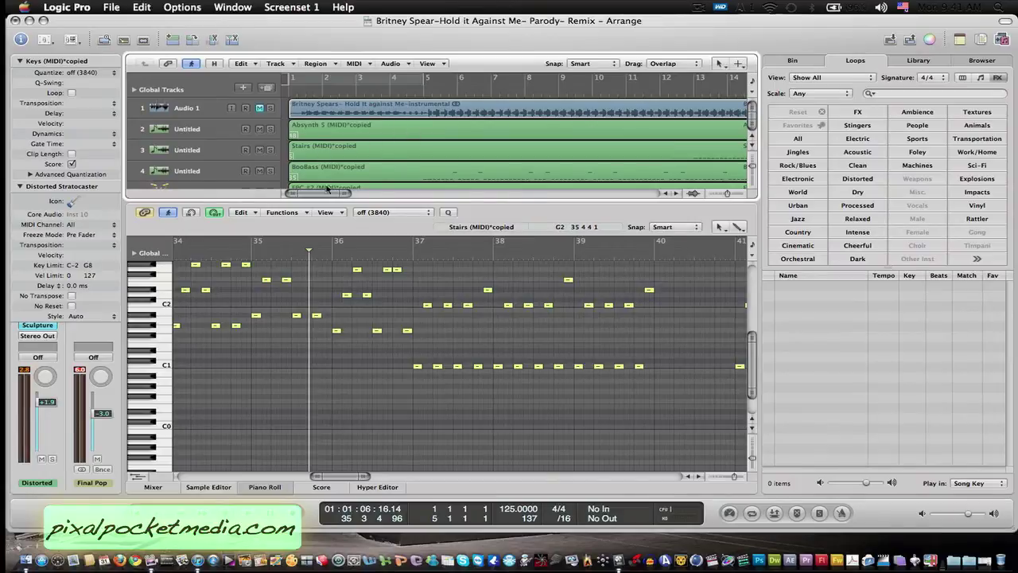
pyautogui.moveTo(318, 195); pyautogui.dragTo(286, 193)
pyautogui.moveTo(330, 475); pyautogui.dragTo(292, 475)
# Reopen the Mixer and show the channels' insert slots
pyautogui.click(149, 488)
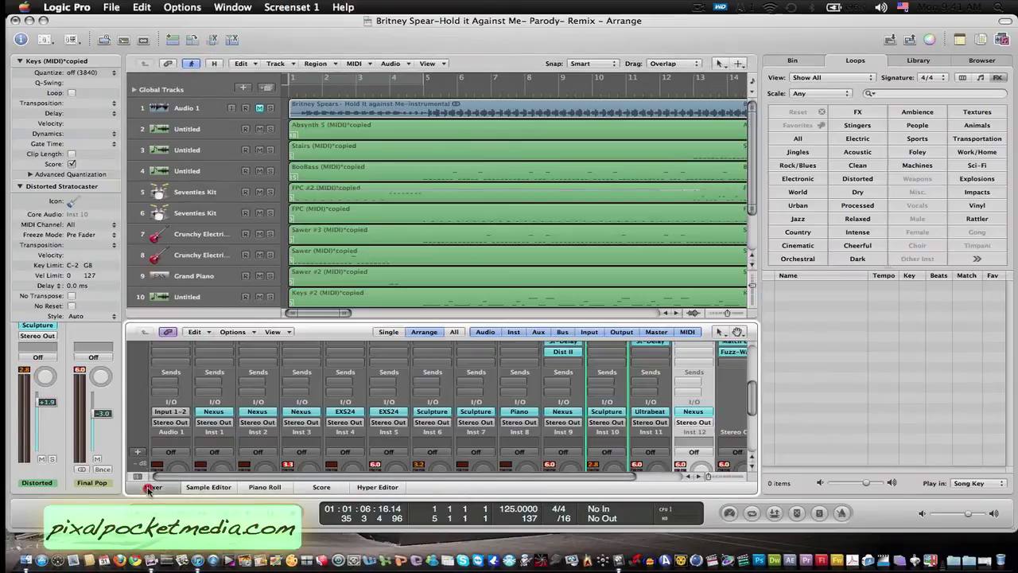
pyautogui.scroll(5, 602, 411)
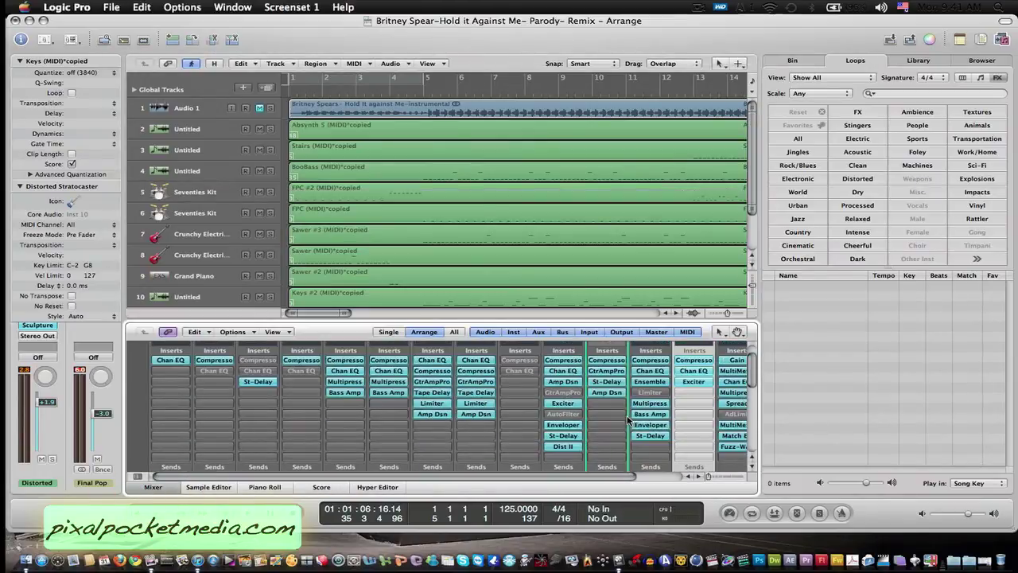
# Enlarge the Mixer and browse the Logic Instruments and Drums & Percussion channel strip settings for the Nexus channel on Inst 1
pyautogui.moveTo(665, 318); pyautogui.dragTo(729, 188)
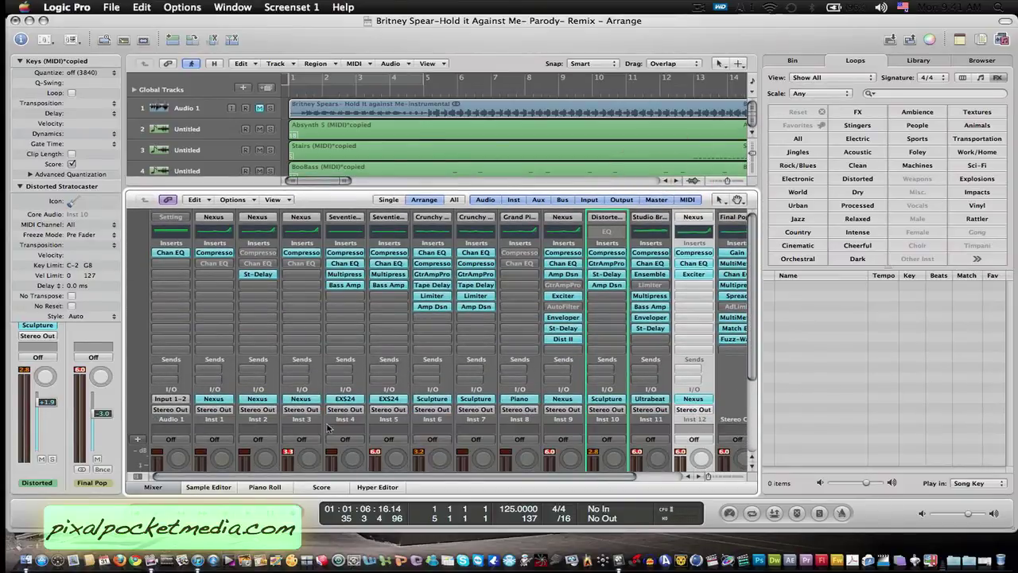
pyautogui.click(290, 75)
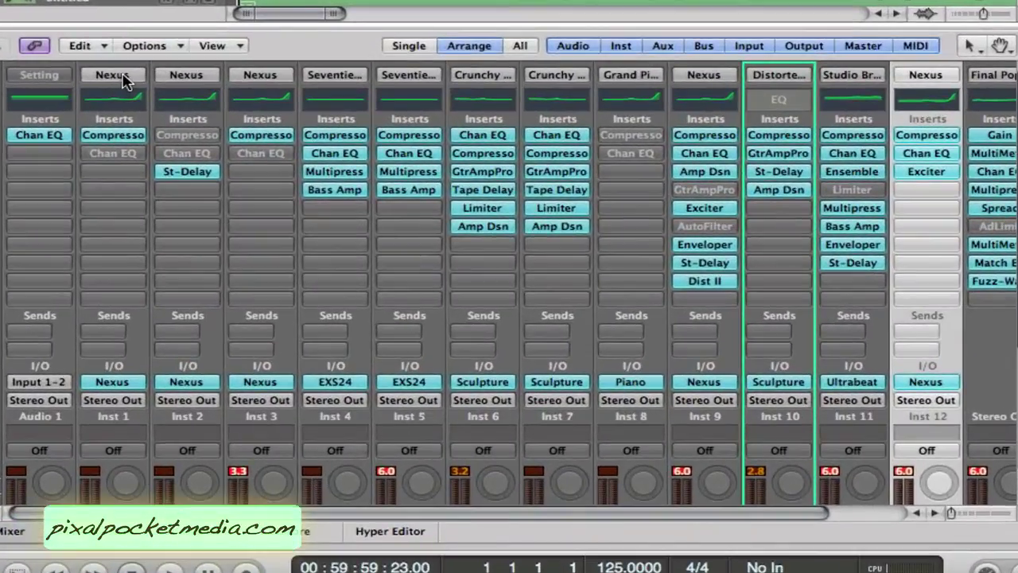
pyautogui.click(118, 75)
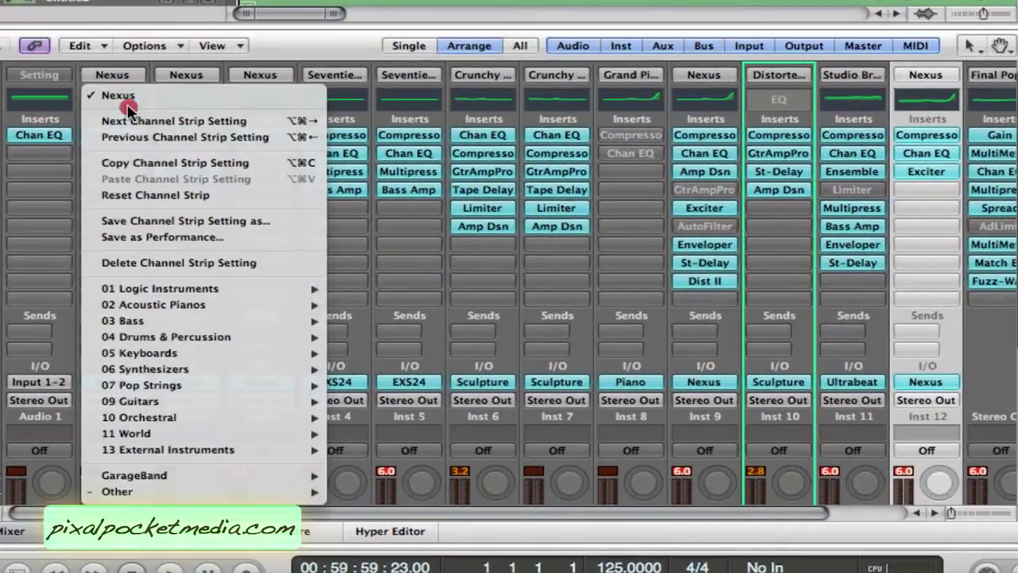
pyautogui.click(181, 288)
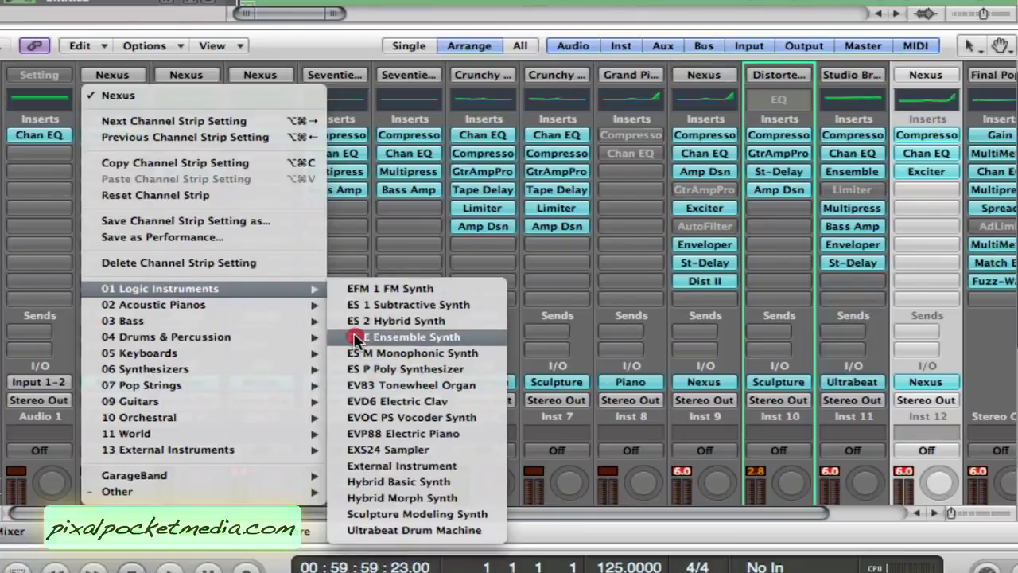
pyautogui.moveTo(209, 339)
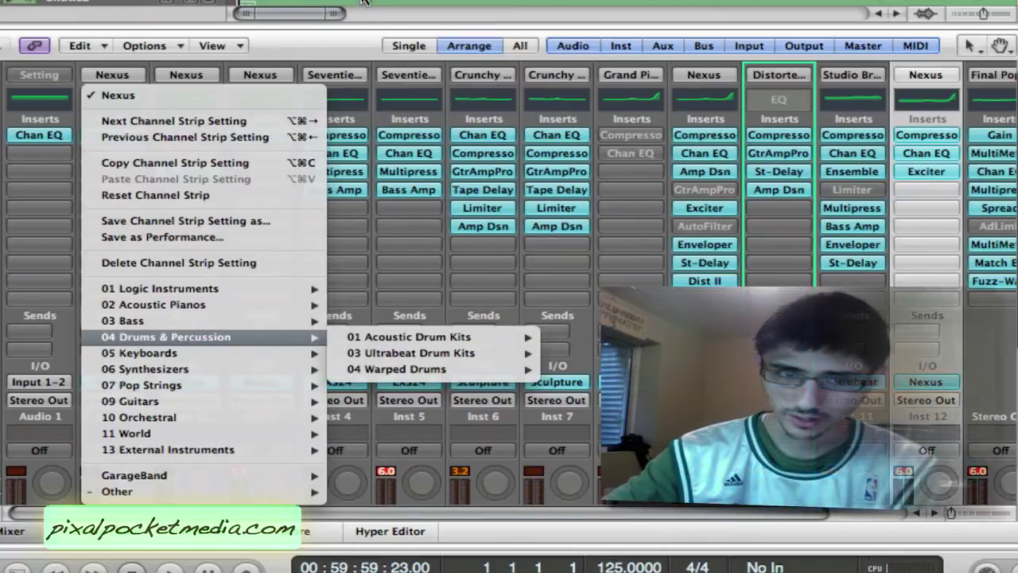
pyautogui.click(336, 11)
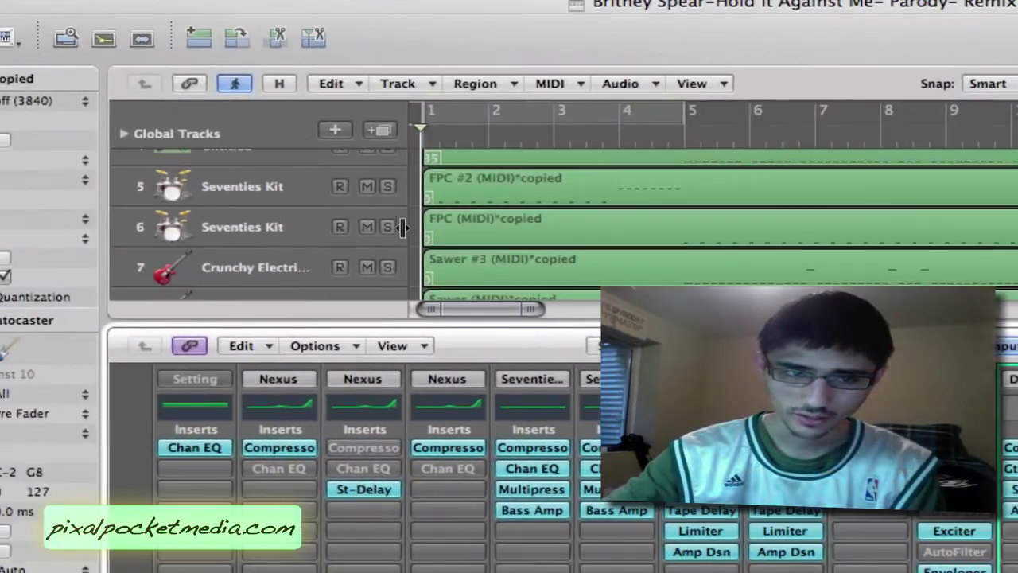
# Select the Seventies Kit track 6 and browse the Ultrabeat Drum Kits settings for its channel strip, keeping Seventies Kit
pyautogui.click(279, 179)
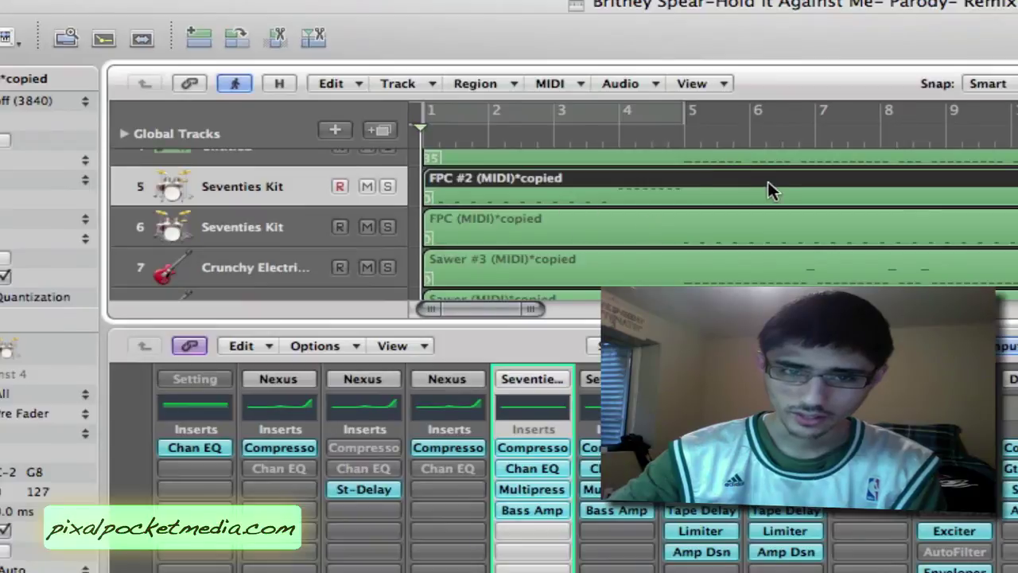
pyautogui.click(249, 227)
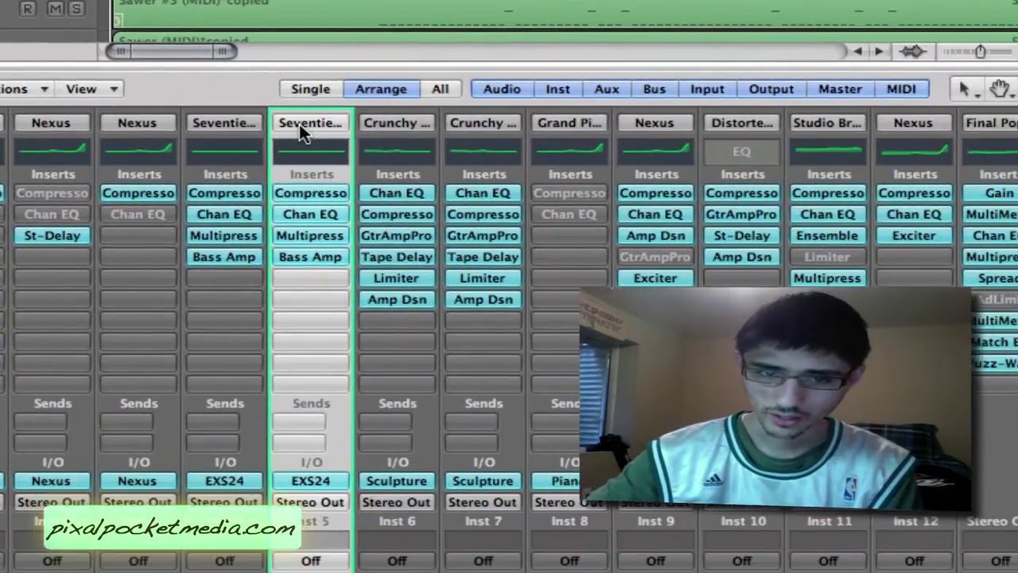
pyautogui.click(302, 124)
pyautogui.moveTo(366, 407)
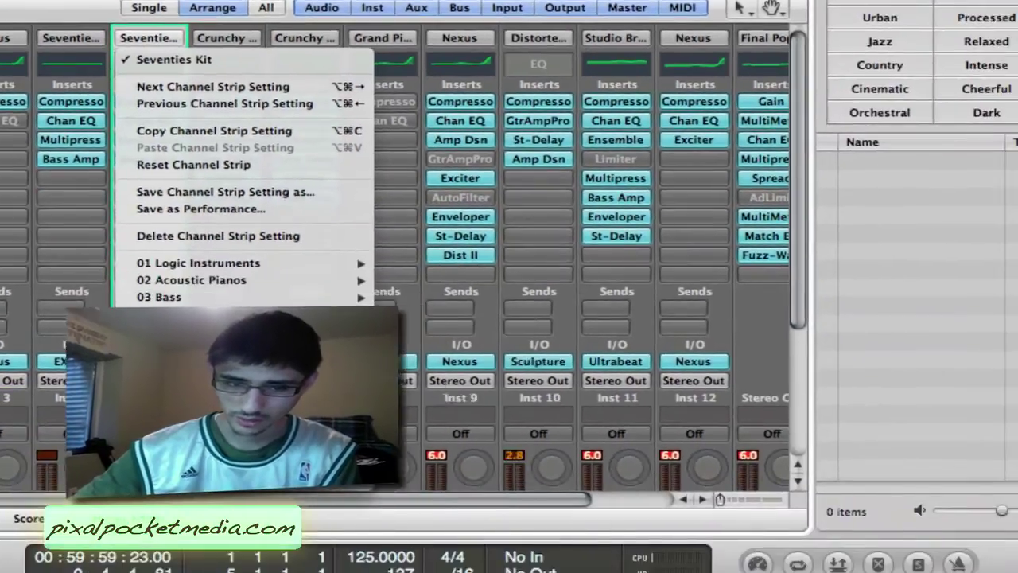
pyautogui.moveTo(477, 330)
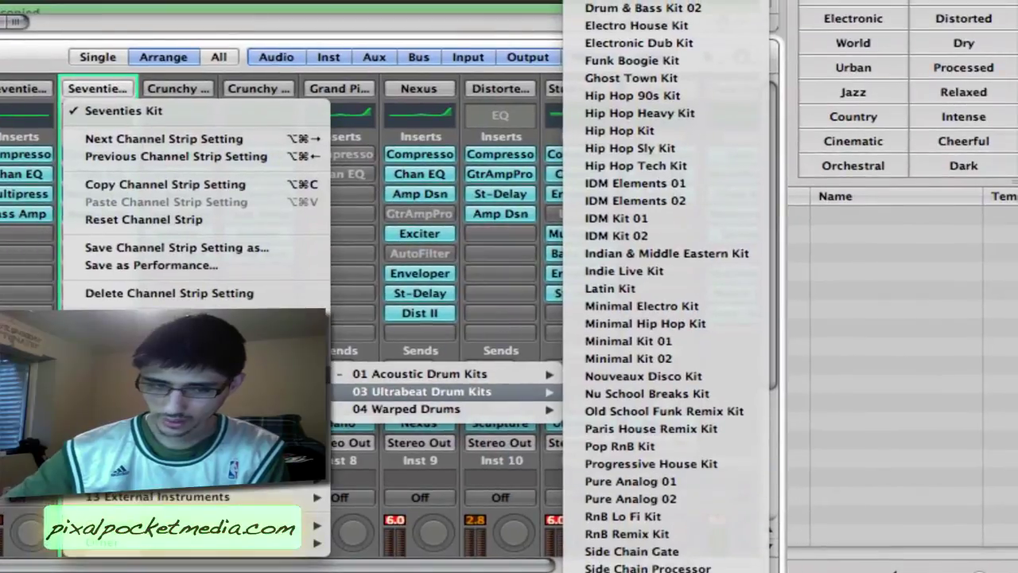
pyautogui.click(129, 118)
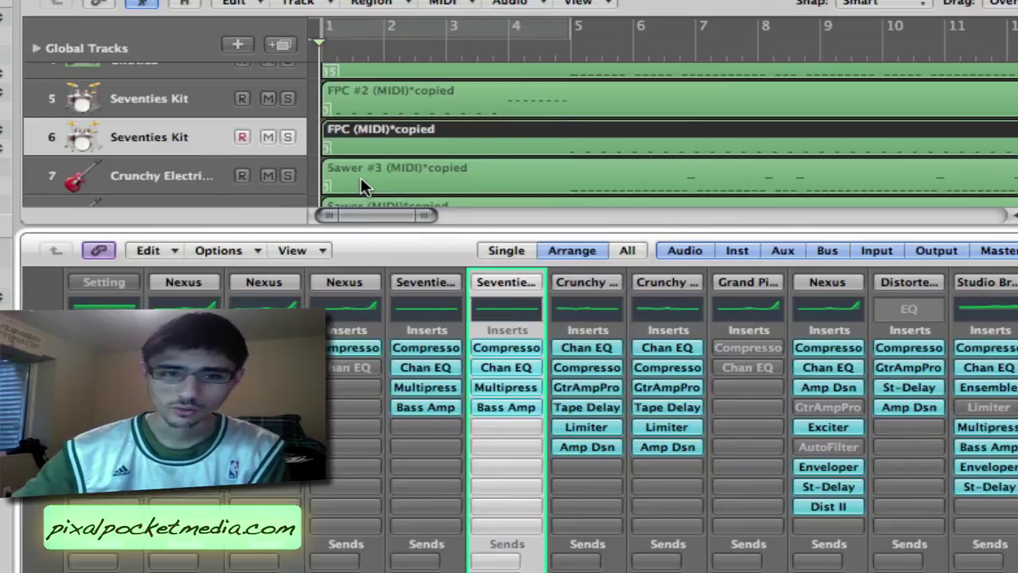
# View the later part of the arrangement, around bars 82 to 93
pyautogui.moveTo(359, 215); pyautogui.dragTo(716, 249)
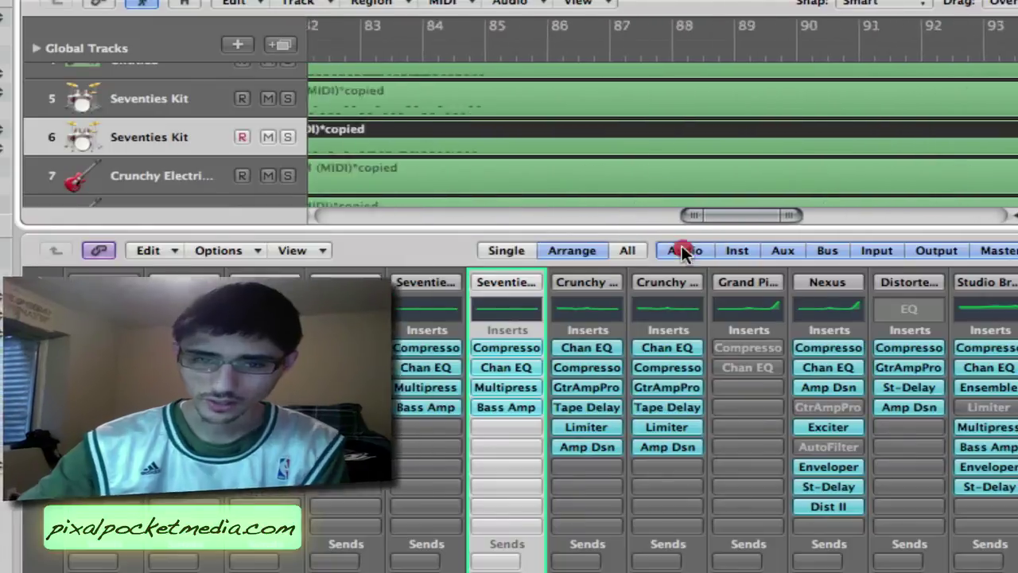